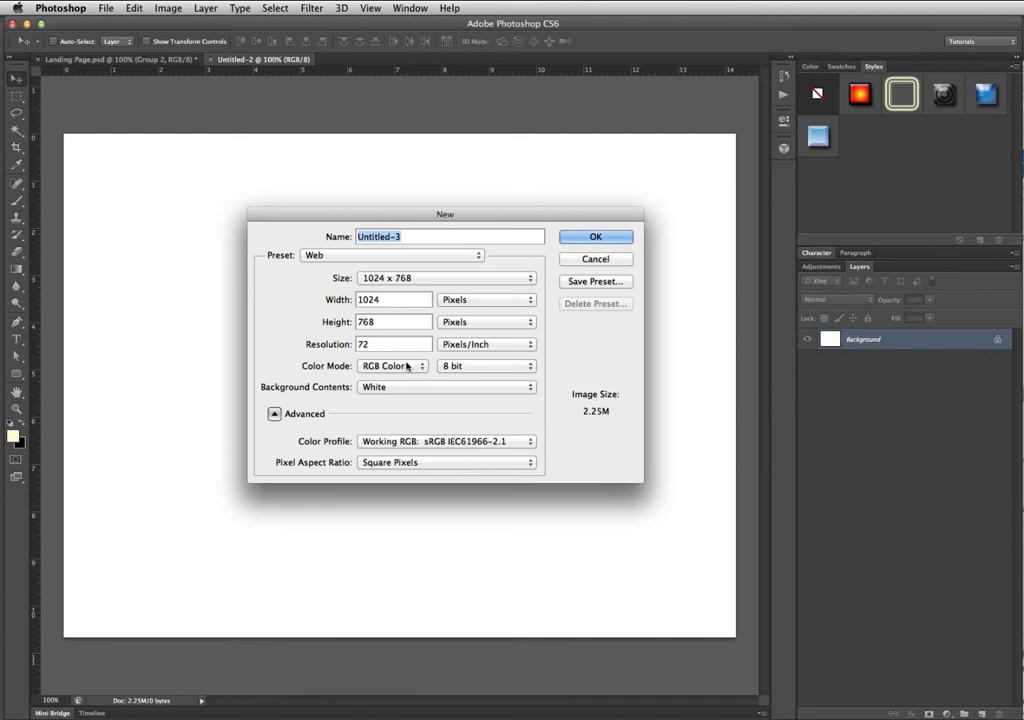
Create a new document from the Web preset at 1024 x 768 pixels
{"action": "left_click", "coordinate": [408, 280]}
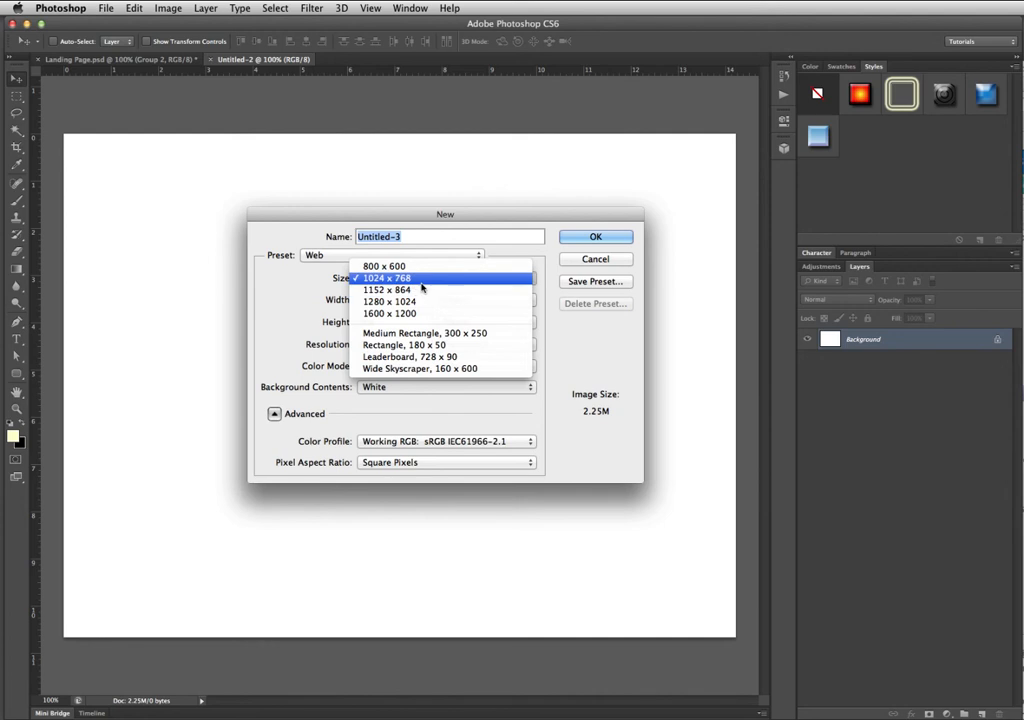
{"action": "left_click", "coordinate": [428, 281]}
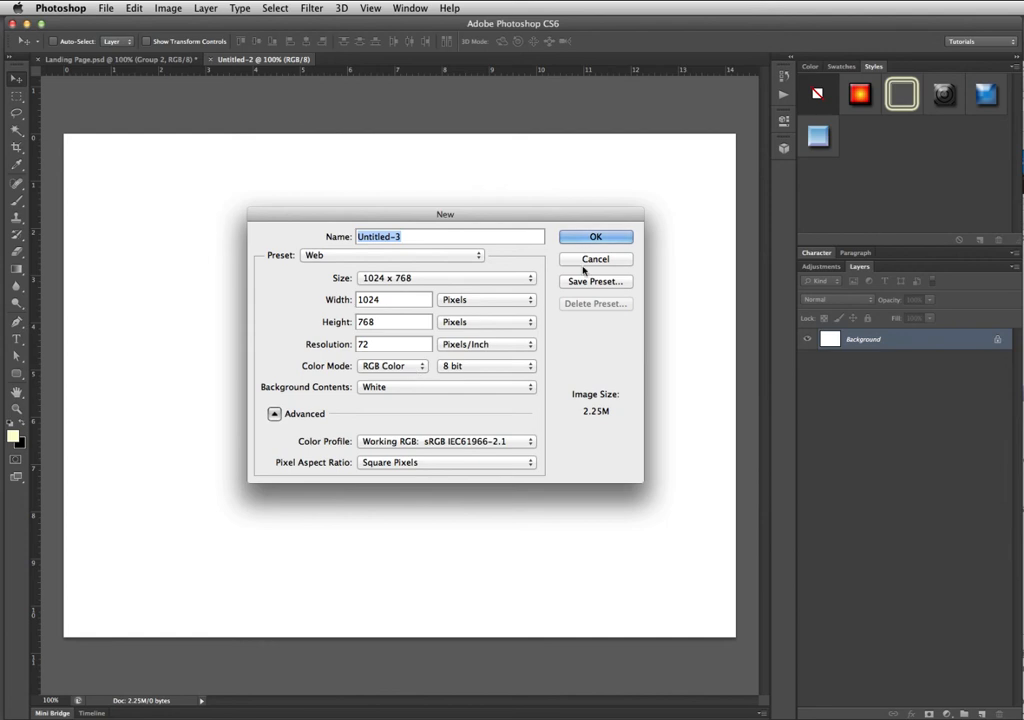
{"action": "left_click", "coordinate": [594, 237]}
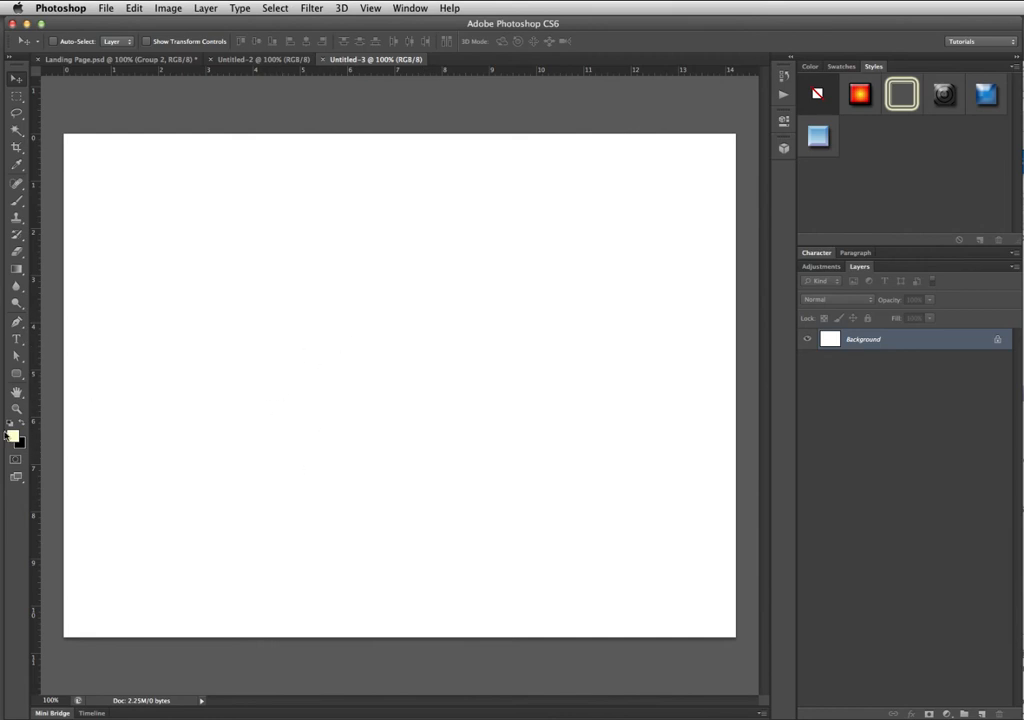
{"action": "left_click", "coordinate": [12, 436]}
{"action": "left_click", "coordinate": [240, 511]}
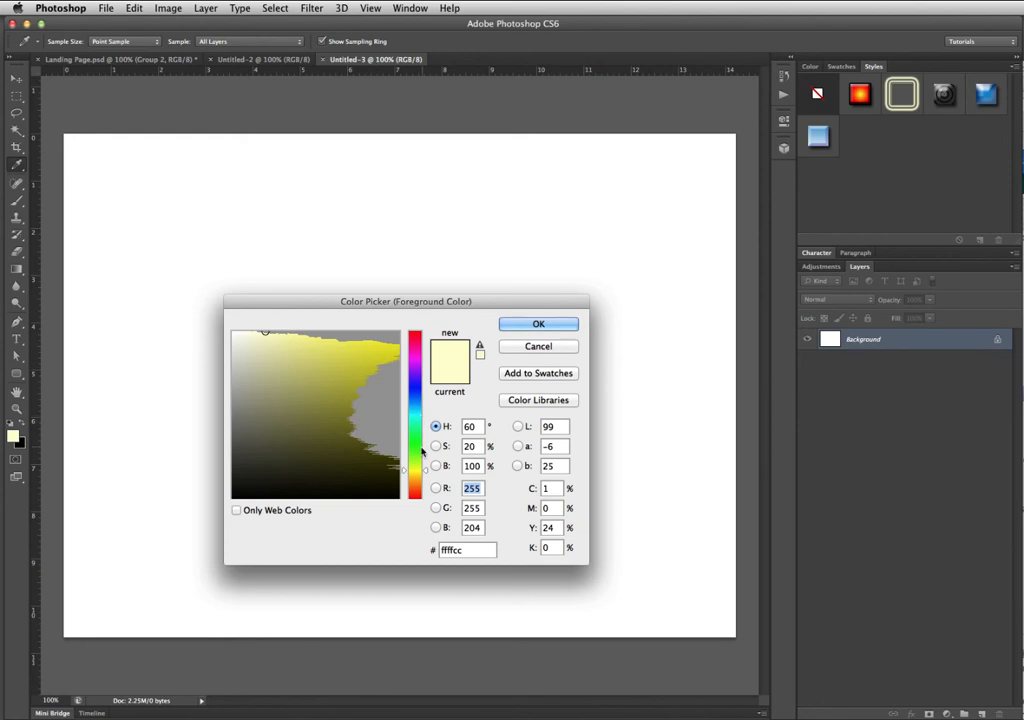
{"action": "left_click", "coordinate": [238, 510]}
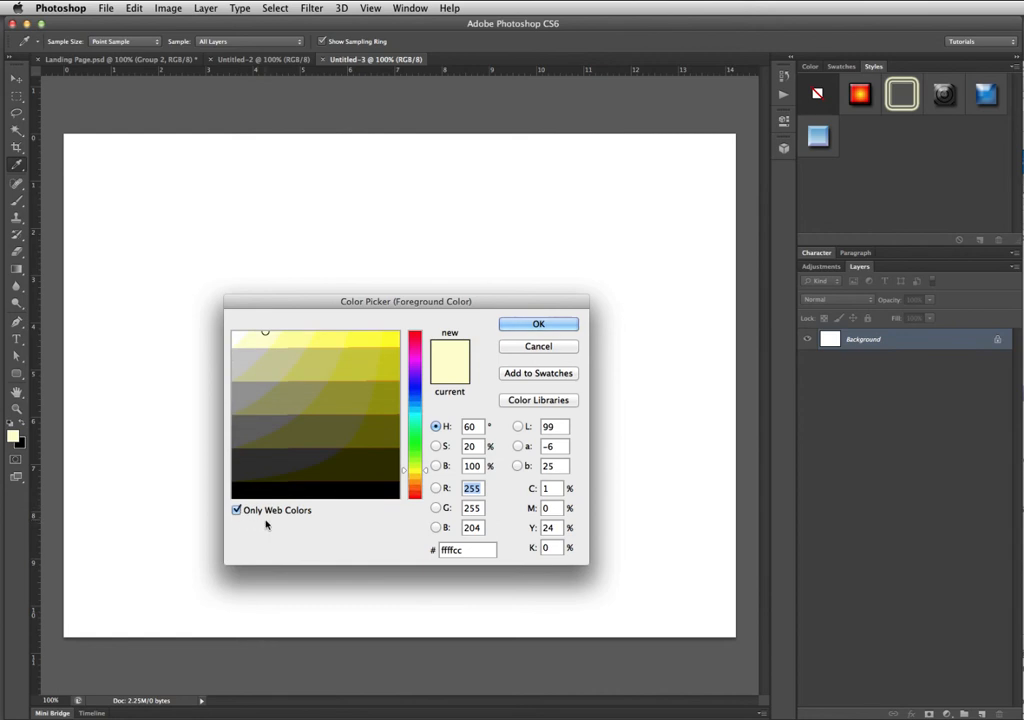
{"action": "left_click_drag", "start_coordinate": [412, 466], "coordinate": [427, 392]}
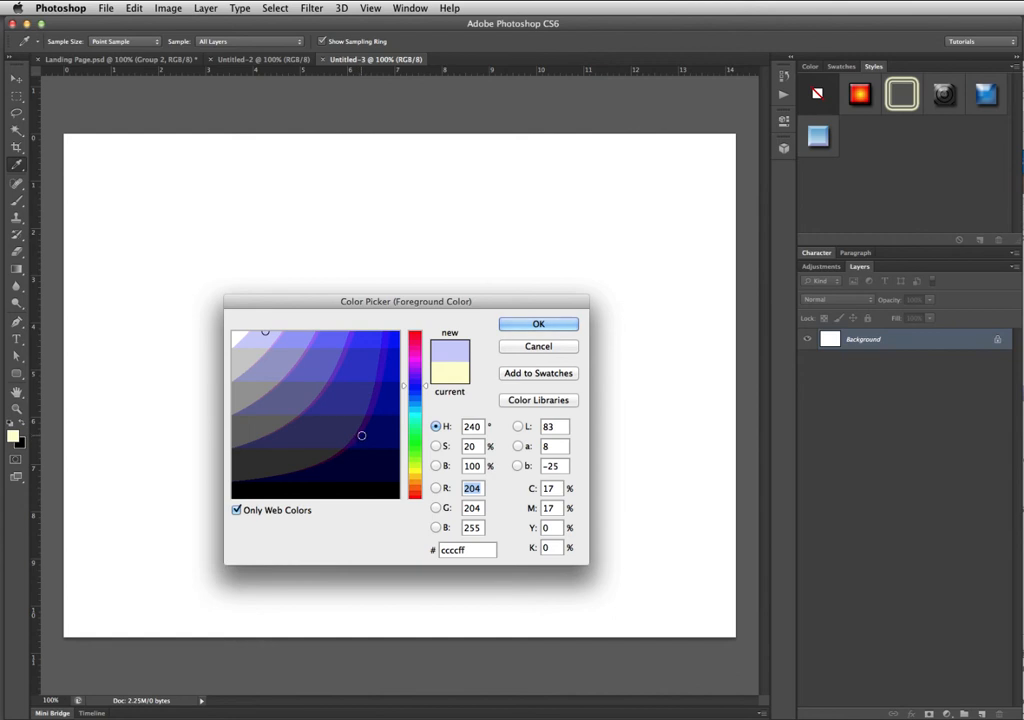
{"action": "left_click", "coordinate": [547, 347]}
{"action": "key", "text": "v"}
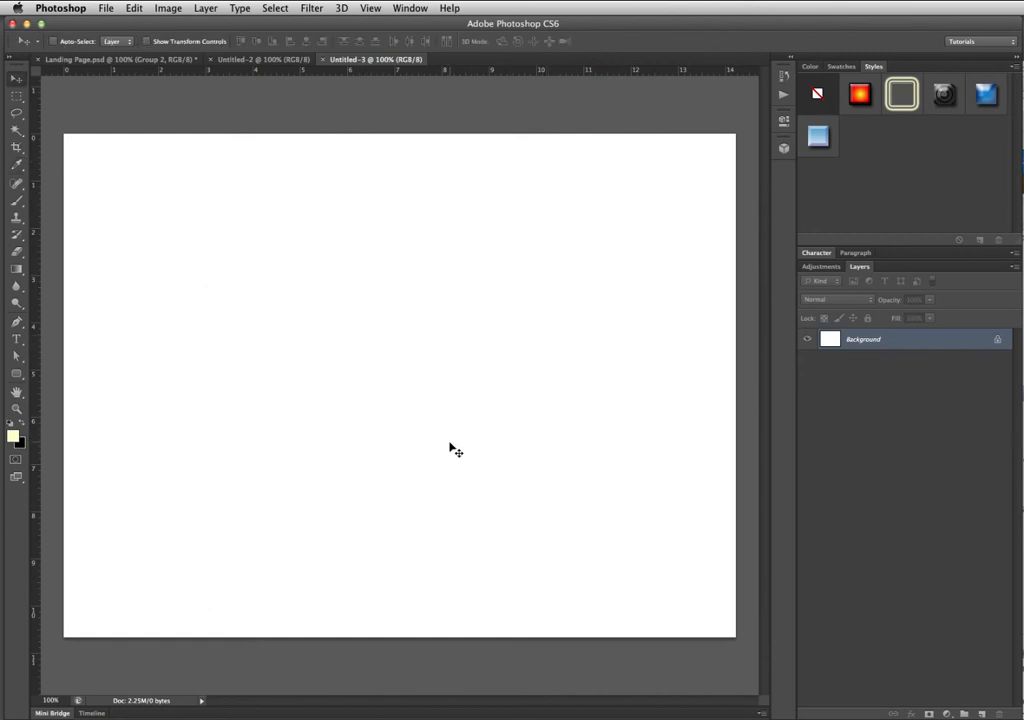
Bring up Landing Page.psd, view the structure elements of the Weebly editor in Firefox, and return to Photoshop
{"action": "left_click", "coordinate": [131, 61]}
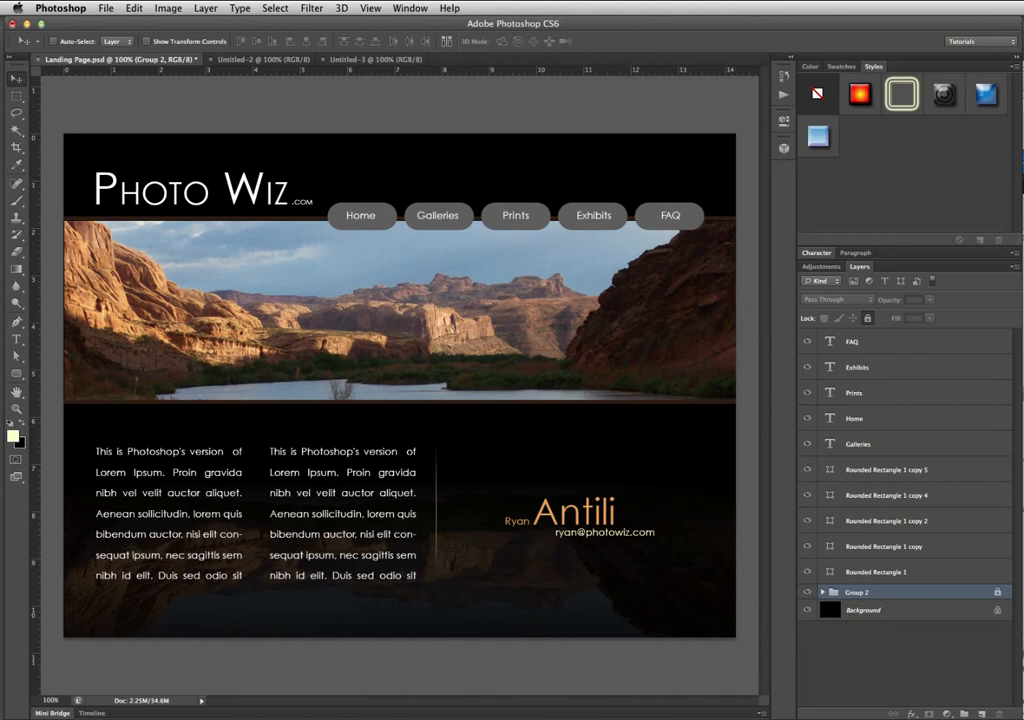
{"action": "key", "text": "super+Tab"}
{"action": "left_click_drag", "start_coordinate": [868, 71], "coordinate": [476, 70]}
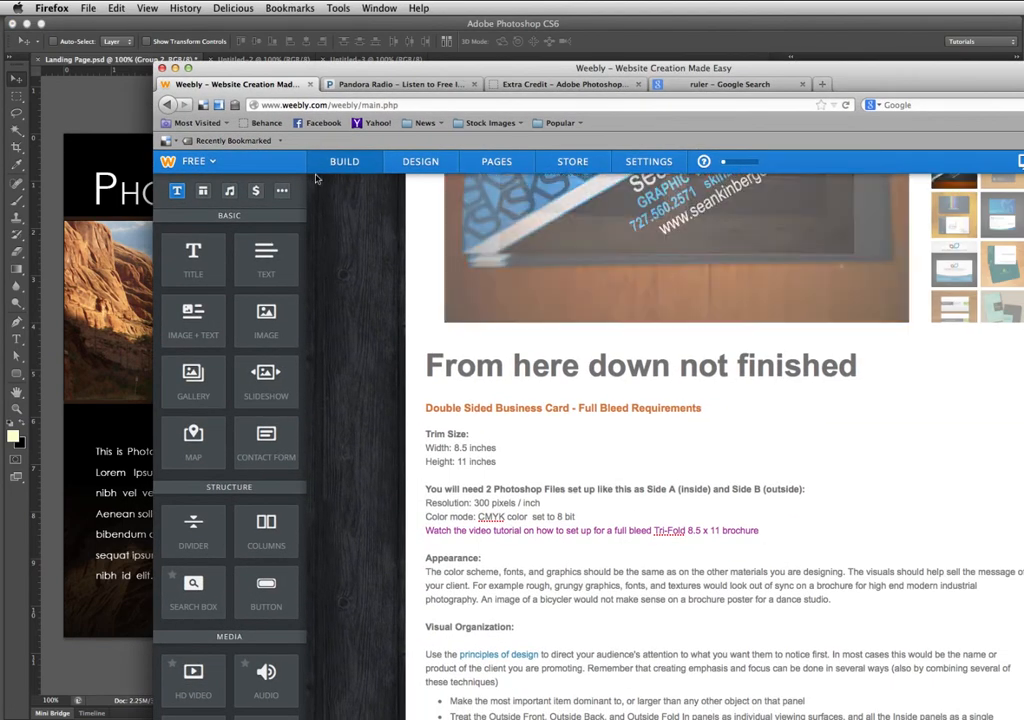
{"action": "left_click", "coordinate": [204, 197]}
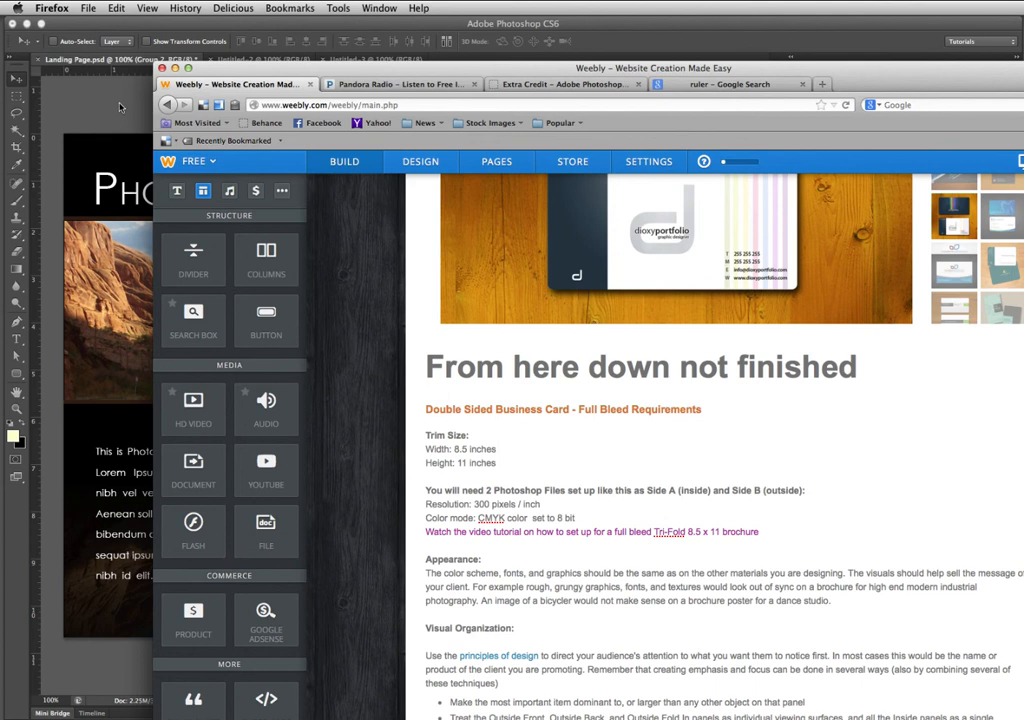
{"action": "left_click", "coordinate": [130, 108]}
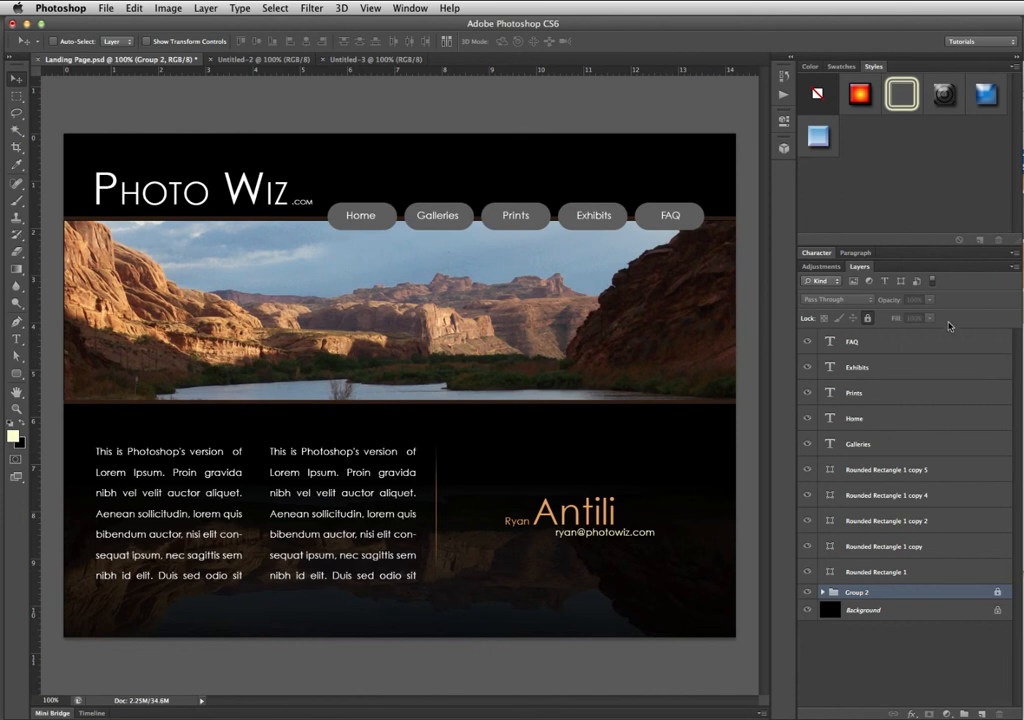
Group all button text layers and rounded rectangle layers, from FAQ to Rounded Rectangle 1, as "Neutral Buttons"
{"action": "left_click", "coordinate": [889, 348]}
{"action": "left_click", "coordinate": [890, 572], "text": "shift"}
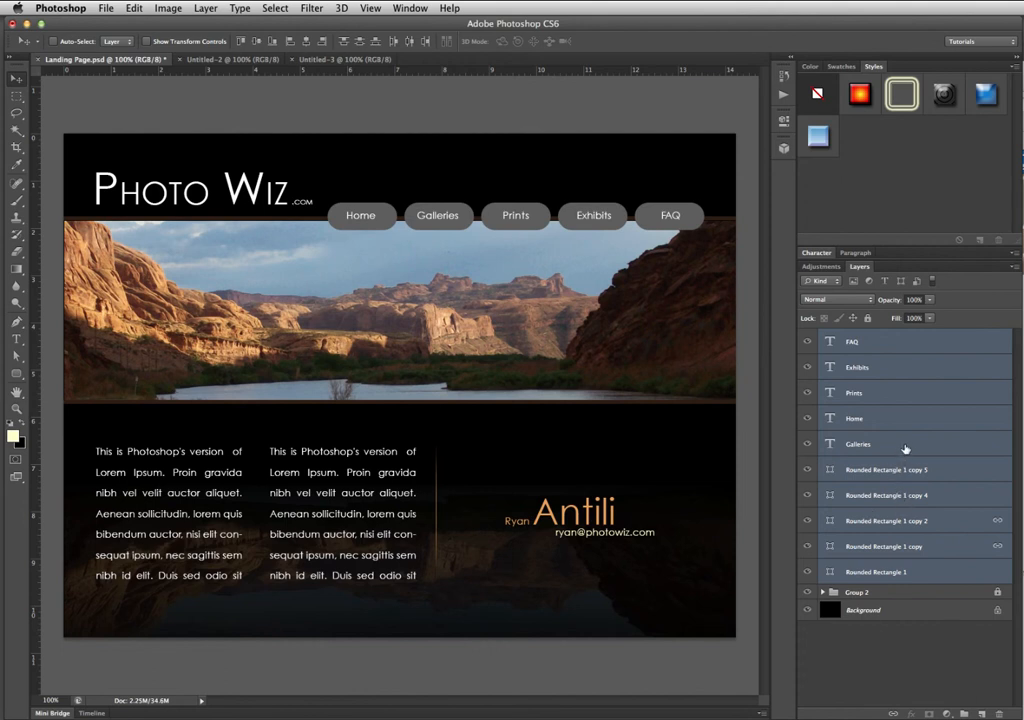
{"action": "left_click", "coordinate": [908, 346]}
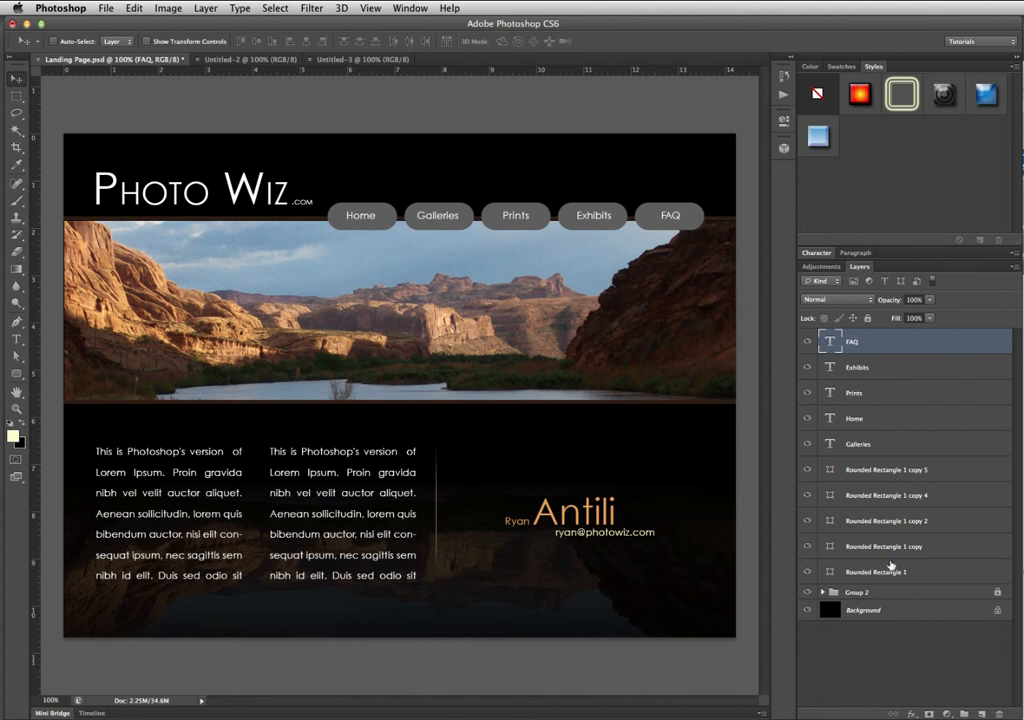
{"action": "left_click", "coordinate": [889, 575], "text": "shift"}
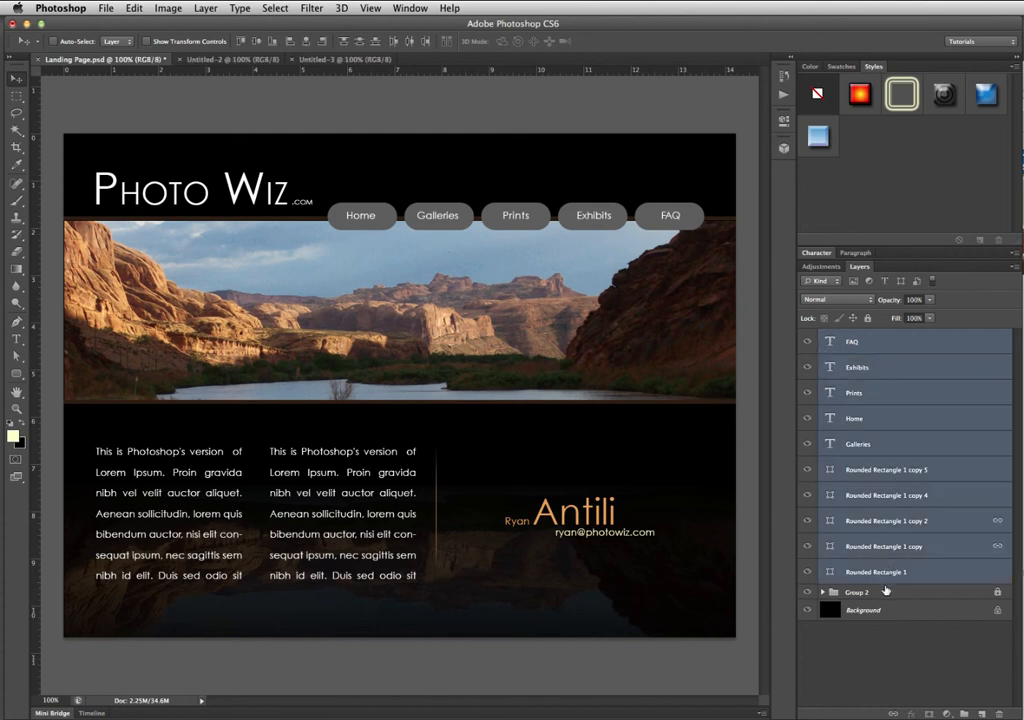
{"action": "left_click", "coordinate": [1016, 268]}
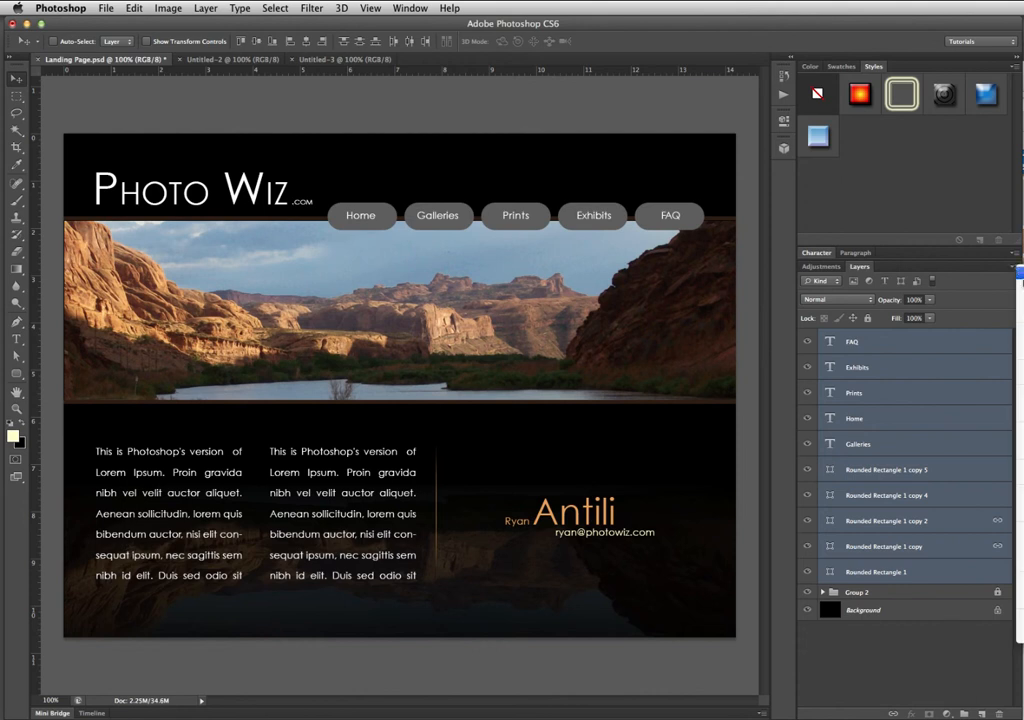
{"action": "left_click", "coordinate": [1019, 348]}
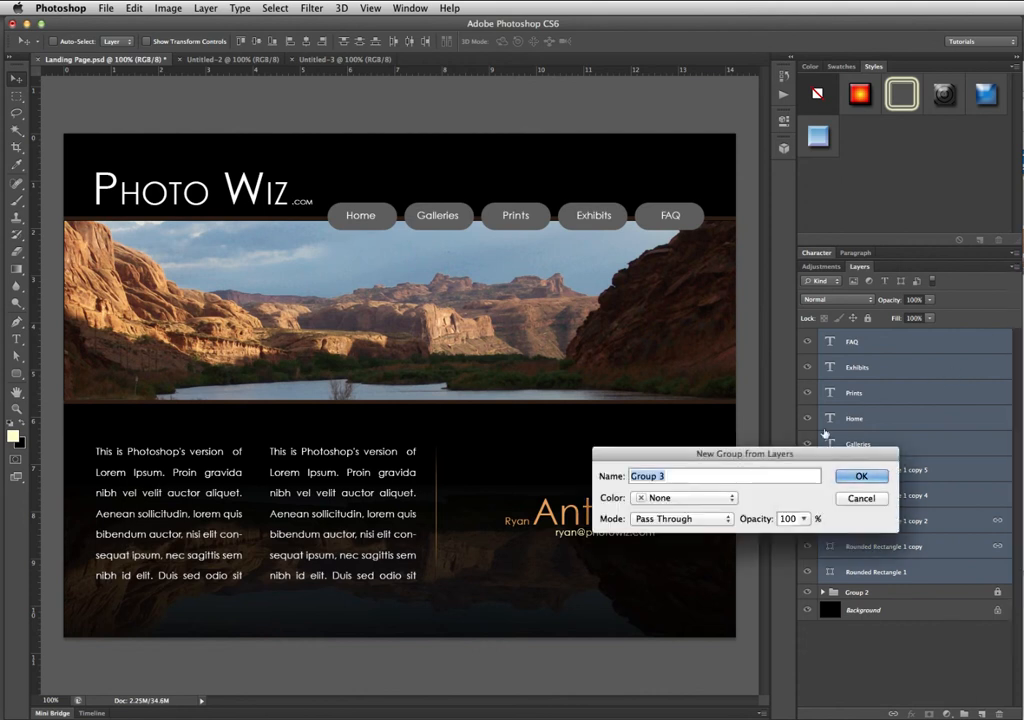
{"action": "type", "text": "Neutral Buttons"}
{"action": "key", "text": "Return"}
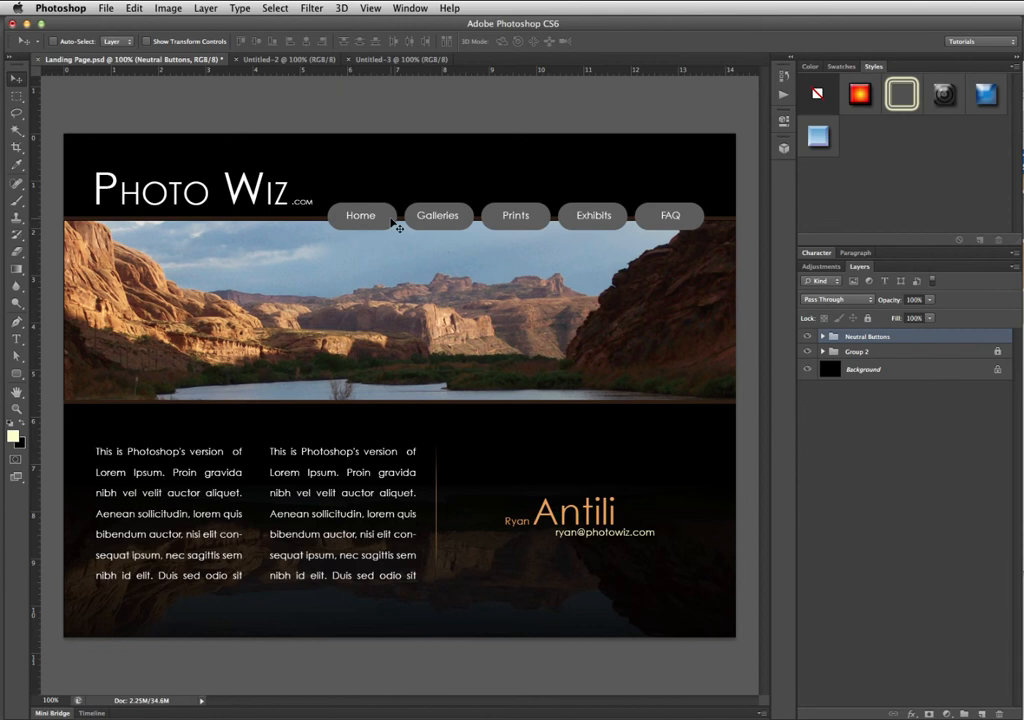
Apply the glossy blue layer style to the Home, Galleries, Prints, Exhibits and FAQ button shapes
{"action": "left_click", "coordinate": [400, 225]}
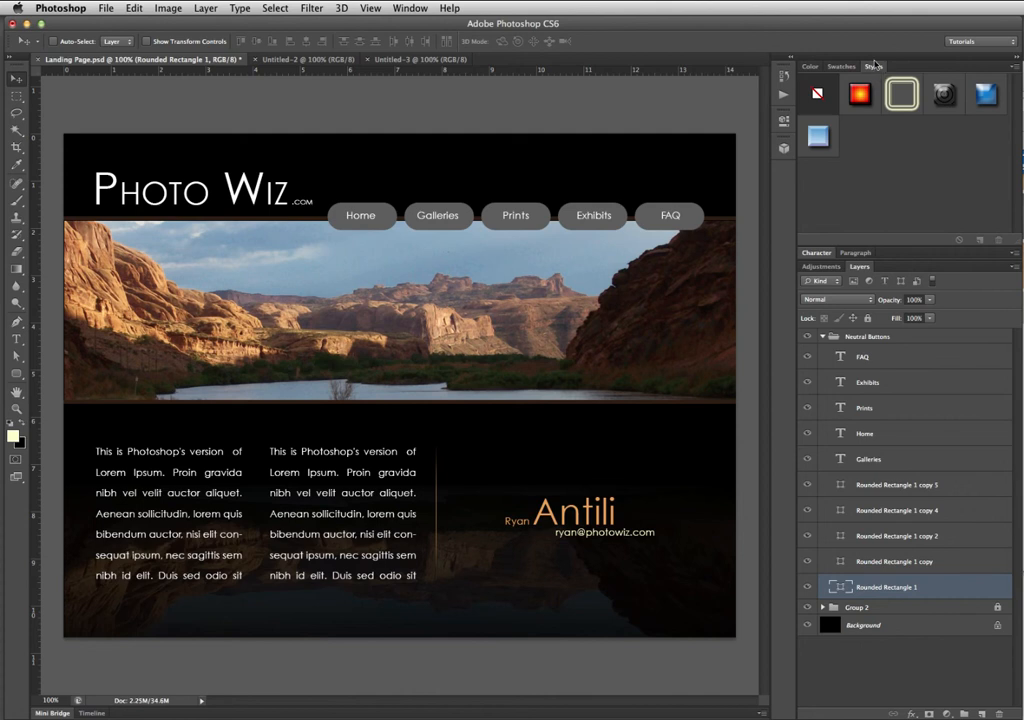
{"action": "left_click", "coordinate": [409, 8]}
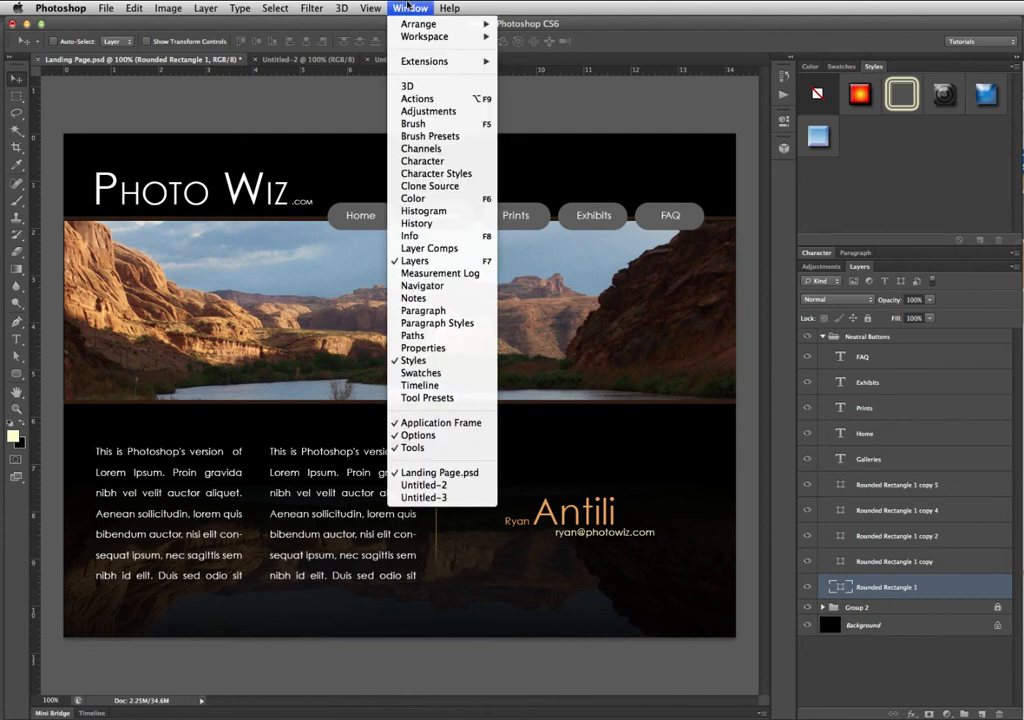
{"action": "left_click", "coordinate": [409, 7]}
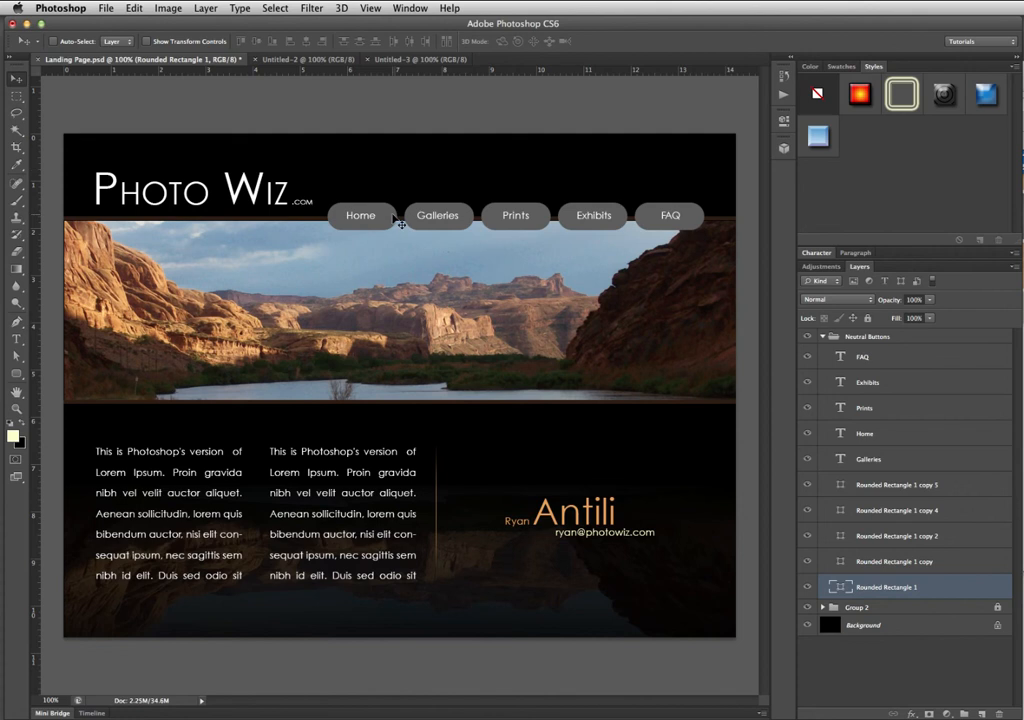
{"action": "left_click", "coordinate": [987, 97]}
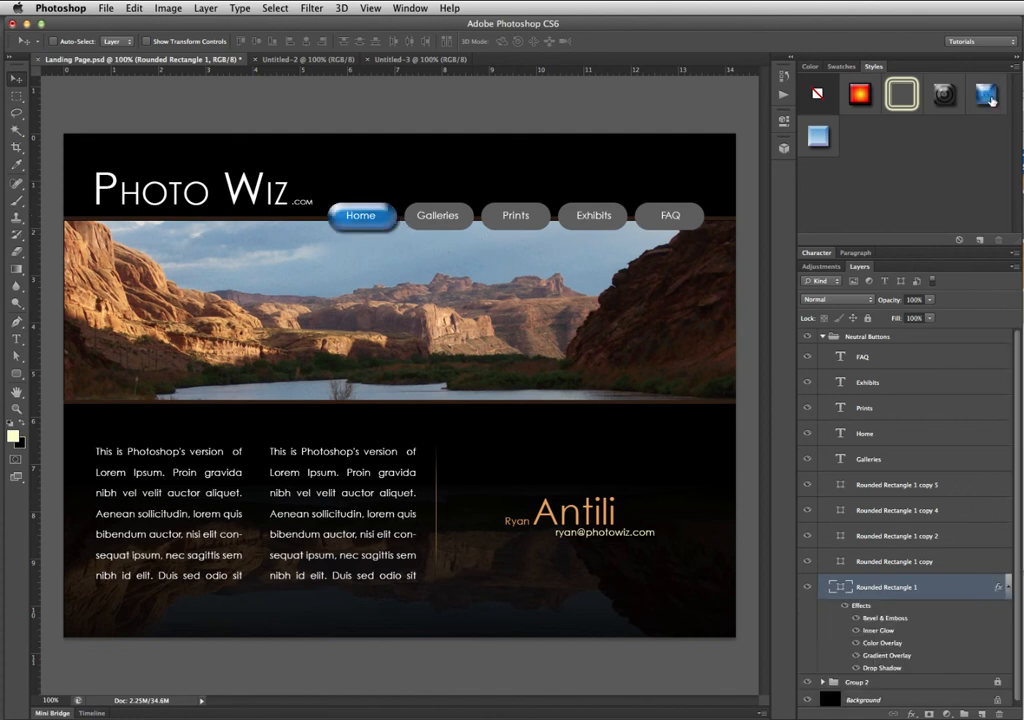
{"action": "left_click", "coordinate": [467, 209], "text": "super"}
{"action": "left_click", "coordinate": [986, 95]}
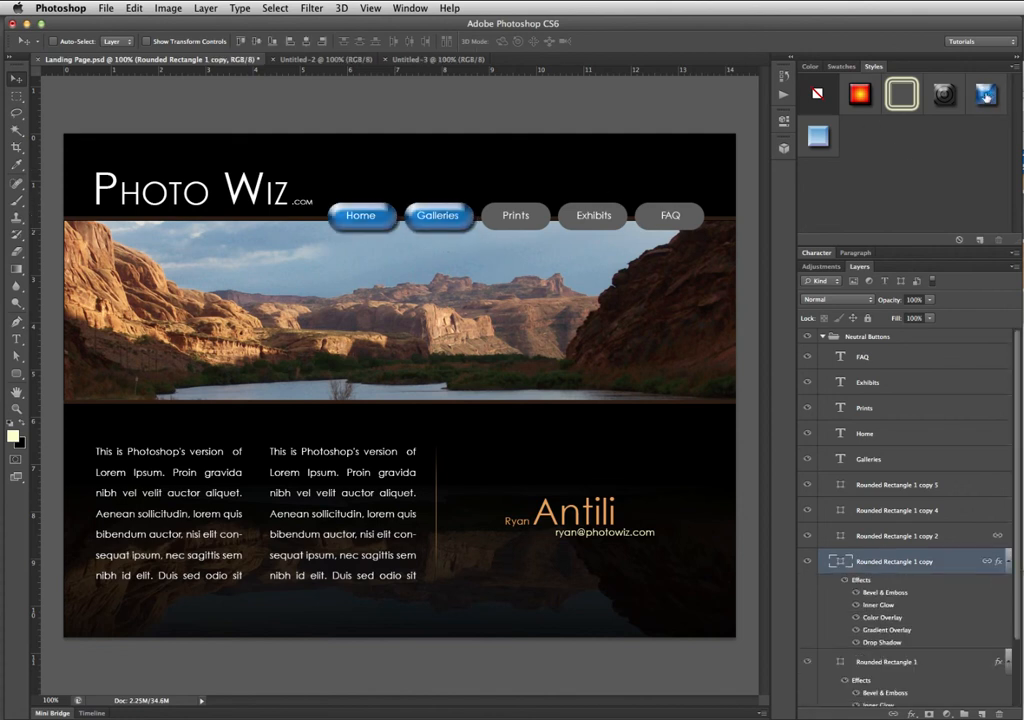
{"action": "left_click", "coordinate": [515, 212], "text": "super"}
{"action": "left_click", "coordinate": [986, 95]}
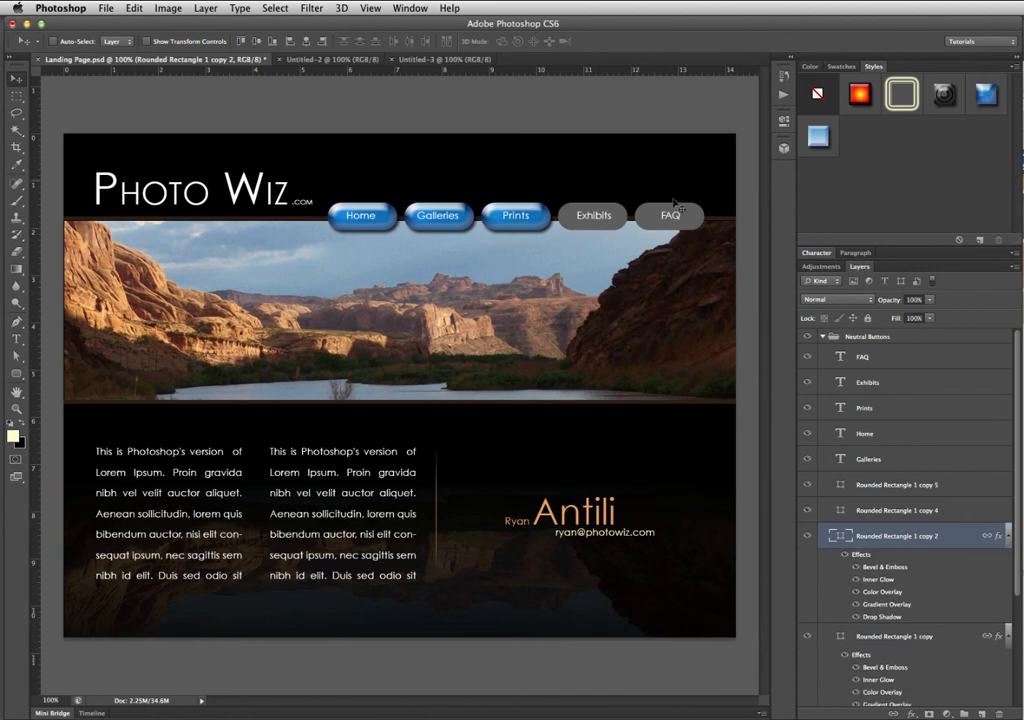
{"action": "left_click", "coordinate": [625, 217], "text": "super"}
{"action": "left_click", "coordinate": [986, 95]}
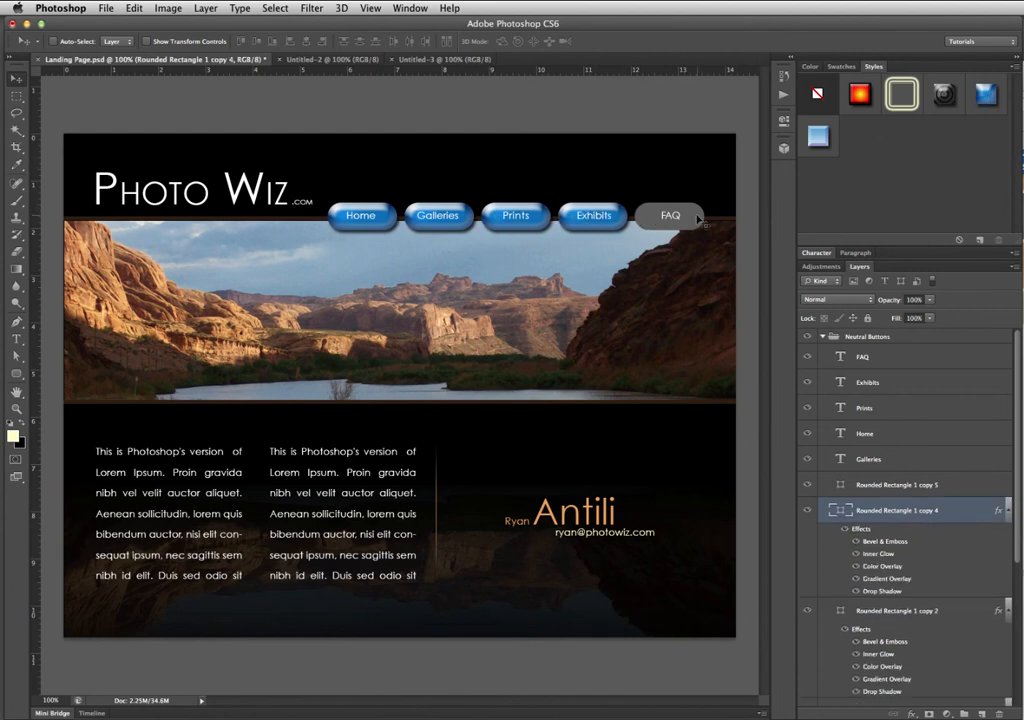
{"action": "left_click", "coordinate": [700, 217], "text": "super"}
{"action": "left_click", "coordinate": [986, 95]}
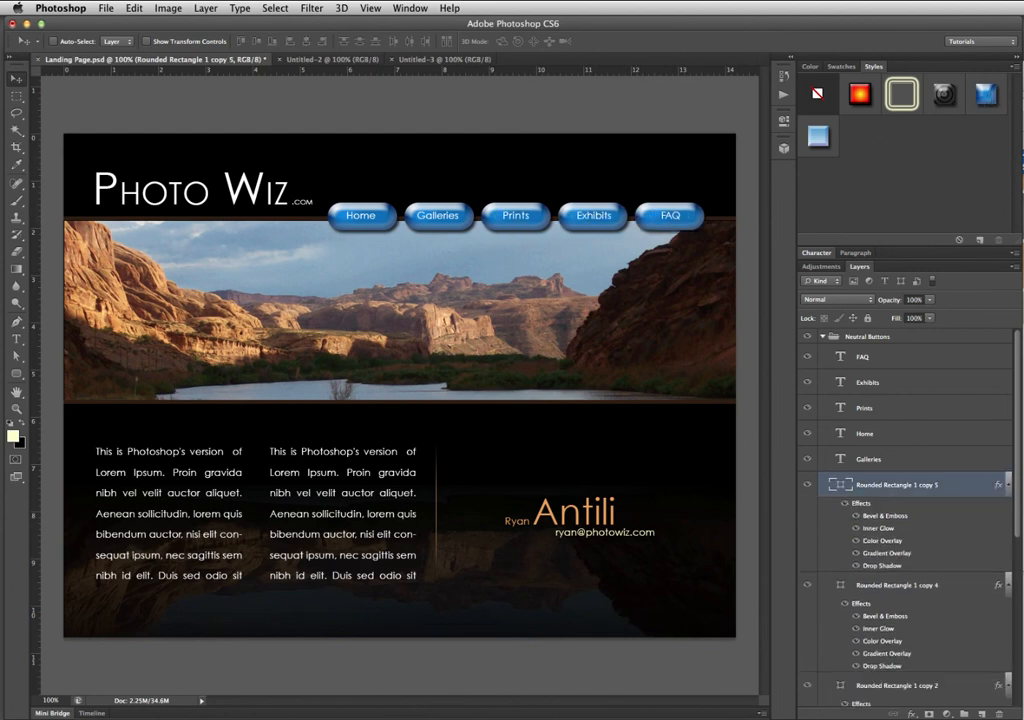
Collapse the effects lists of all five rounded rectangle layers in the Neutral Buttons group
{"action": "left_click", "coordinate": [1009, 486]}
{"action": "left_click", "coordinate": [1008, 511]}
{"action": "left_click", "coordinate": [1008, 536]}
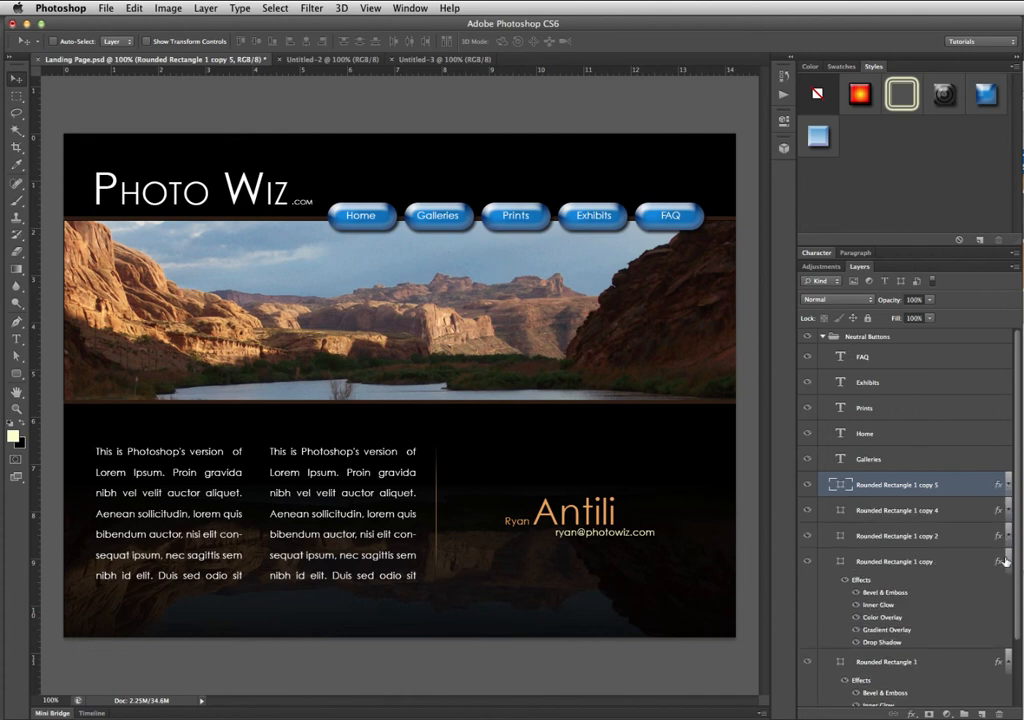
{"action": "scroll", "coordinate": [981, 560], "scroll_direction": "down", "scroll_amount": 3}
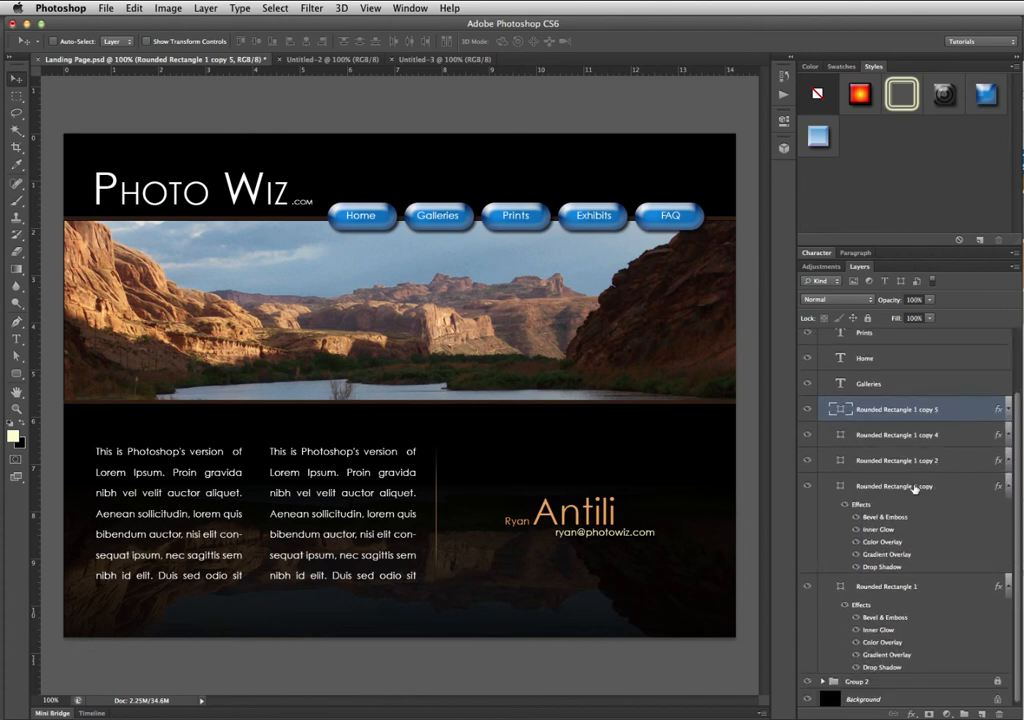
{"action": "left_click", "coordinate": [935, 486]}
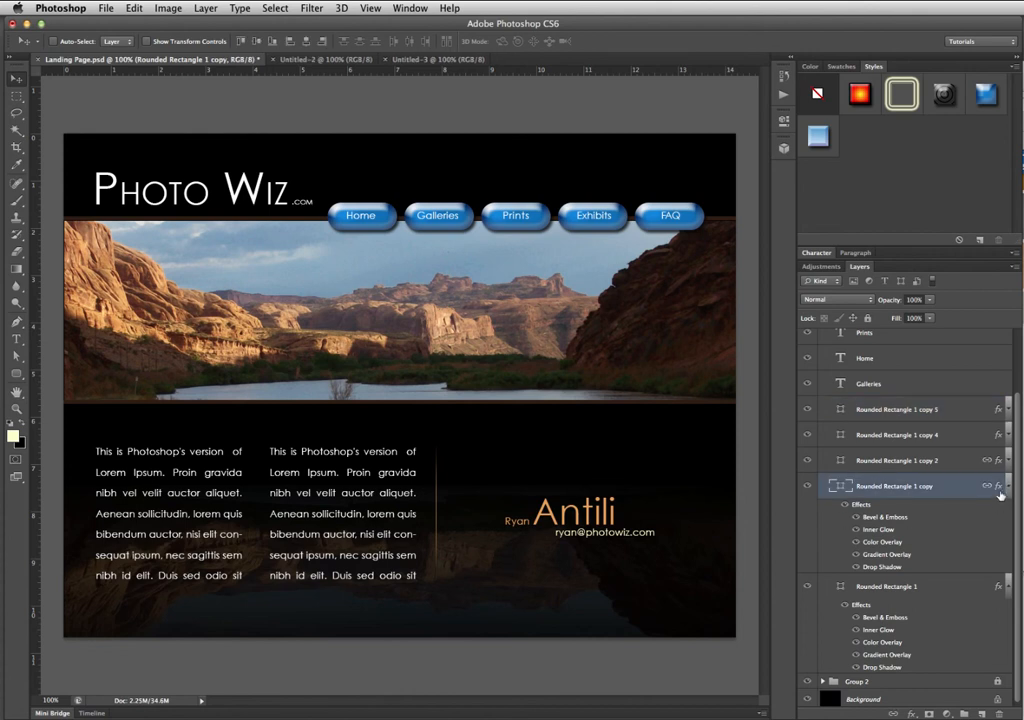
{"action": "left_click", "coordinate": [991, 598], "text": "shift"}
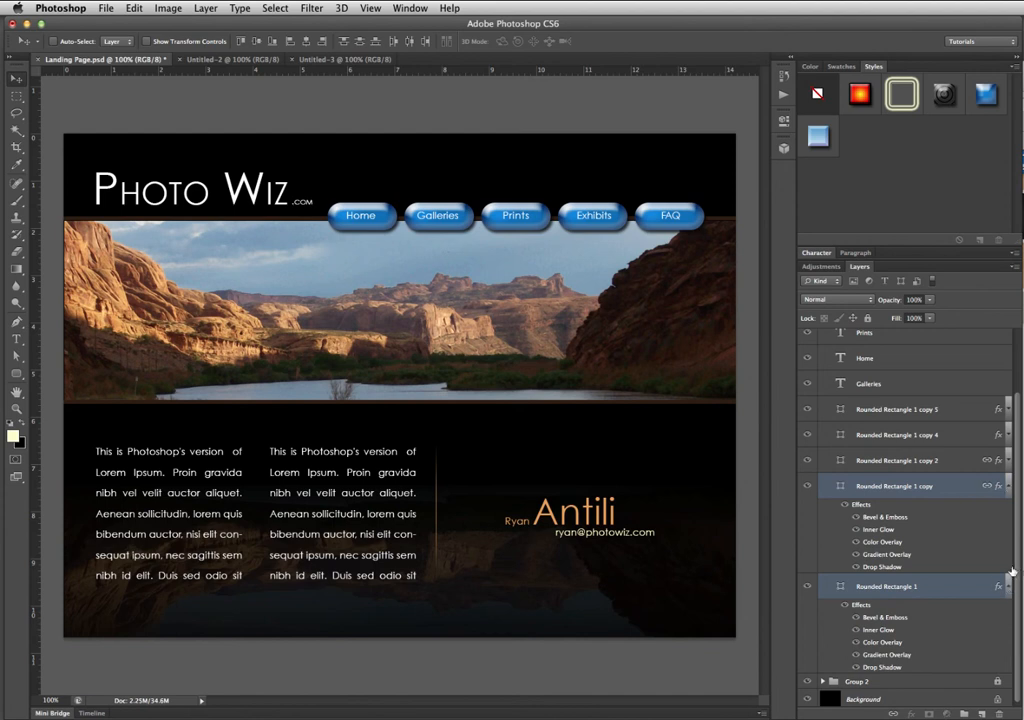
{"action": "left_click", "coordinate": [1009, 587], "text": "alt"}
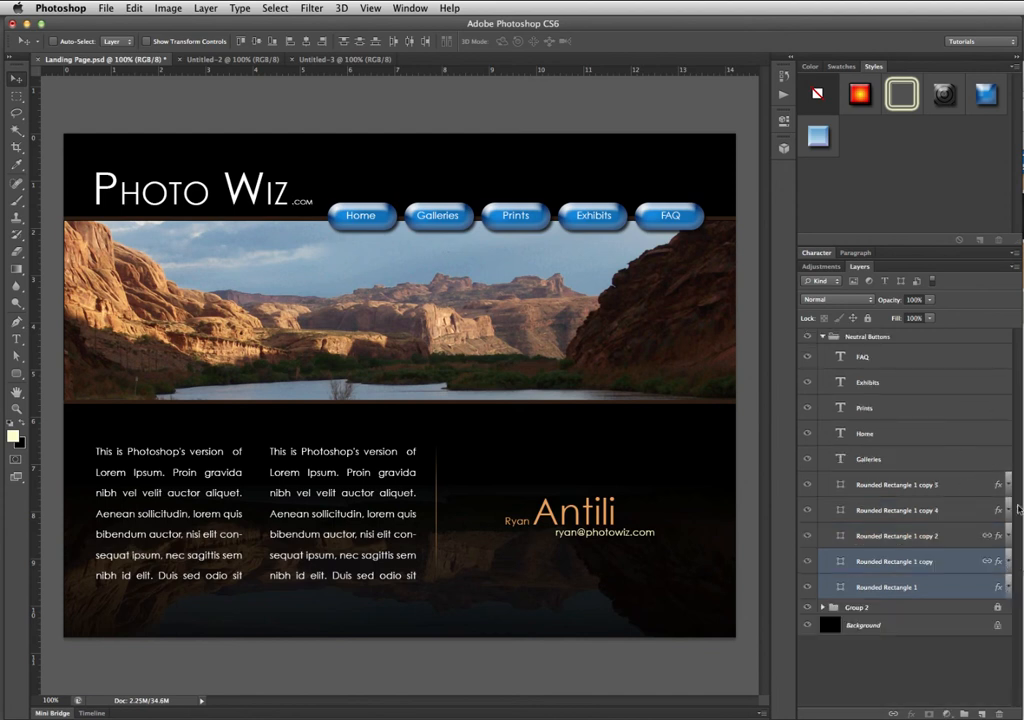
Collapse the Neutral Buttons group and check its contents by toggling its visibility off and on
{"action": "left_click", "coordinate": [821, 337]}
{"action": "left_click", "coordinate": [808, 337]}
{"action": "left_click", "coordinate": [808, 337]}
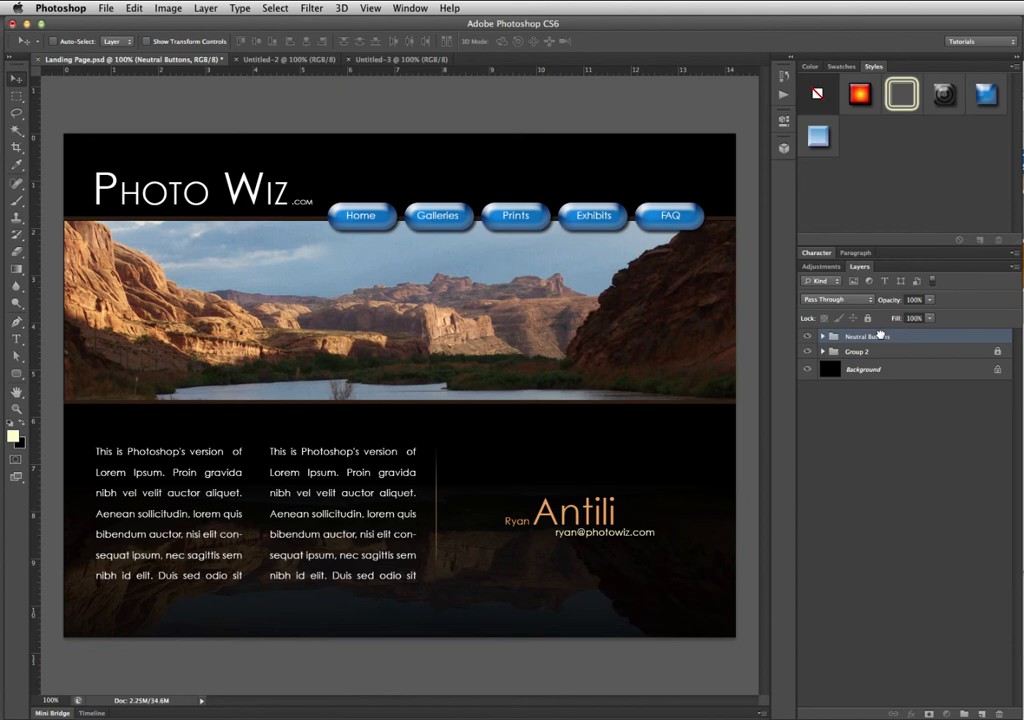
Duplicate the Neutral Buttons group and rename the copy "Rollover buttons"
{"action": "left_click_drag", "start_coordinate": [880, 335], "coordinate": [983, 712]}
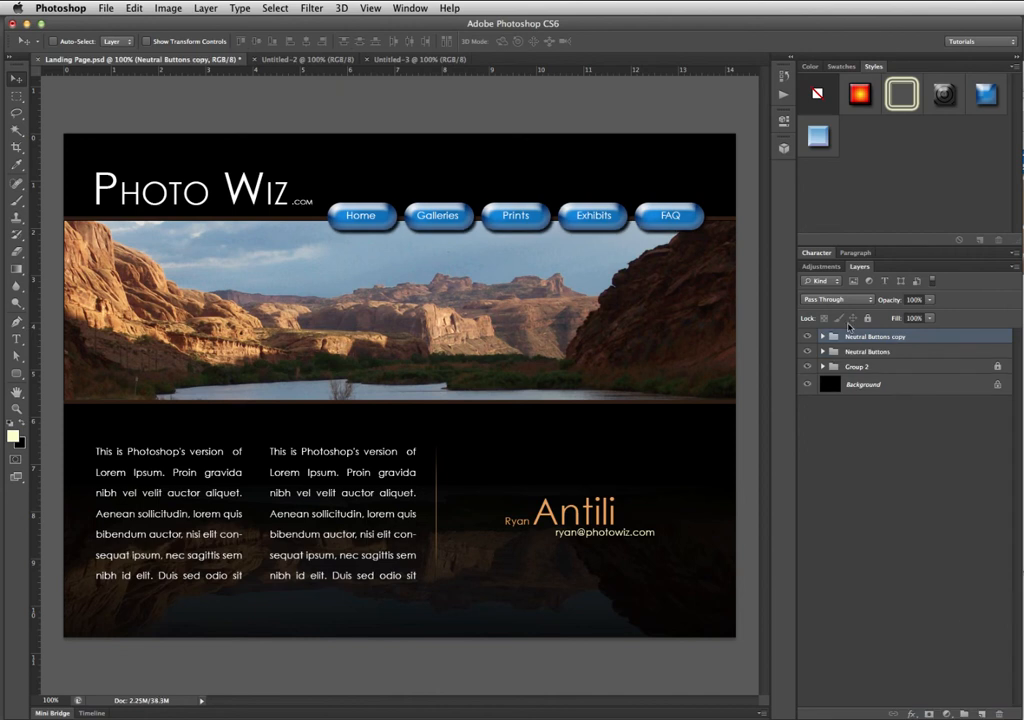
{"action": "double_click", "coordinate": [855, 337]}
{"action": "type", "text": "Re"}
{"action": "key", "text": "Return"}
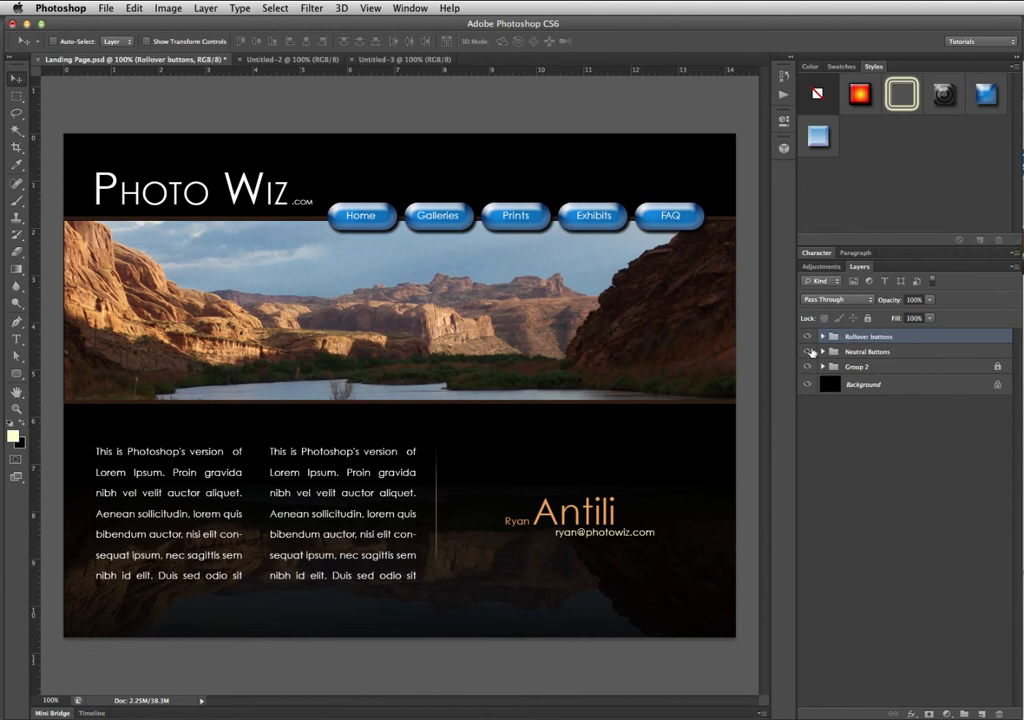
Hide the Neutral Buttons group and apply the light blue layer style to all five button shapes in the Rollover buttons group
{"action": "left_click", "coordinate": [806, 352]}
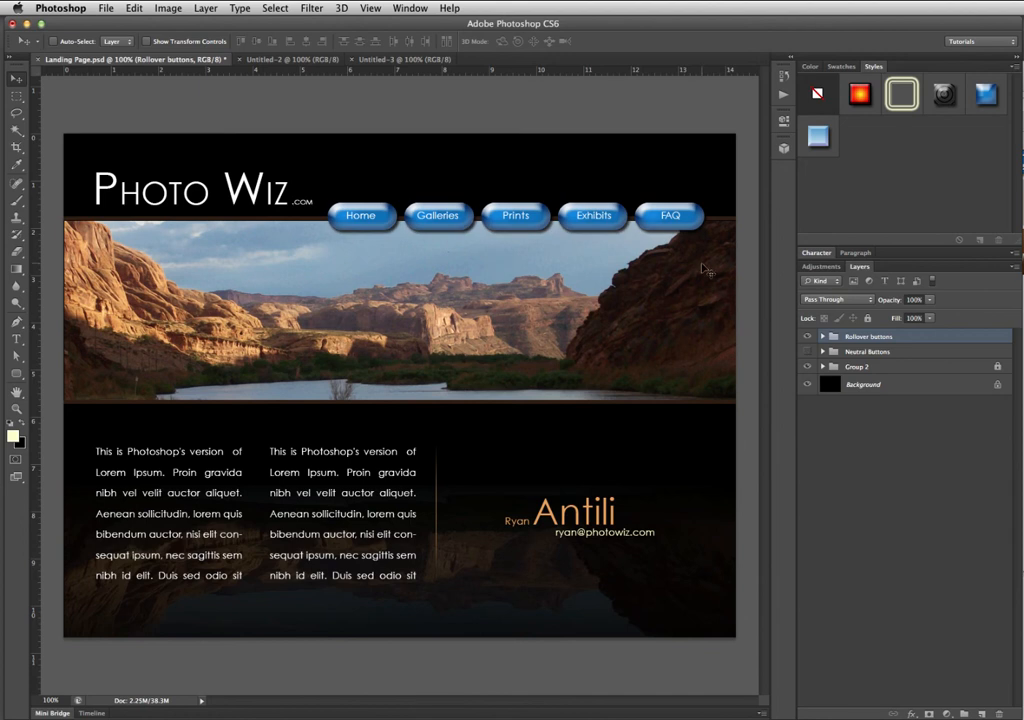
{"action": "left_click", "coordinate": [392, 217], "text": "super"}
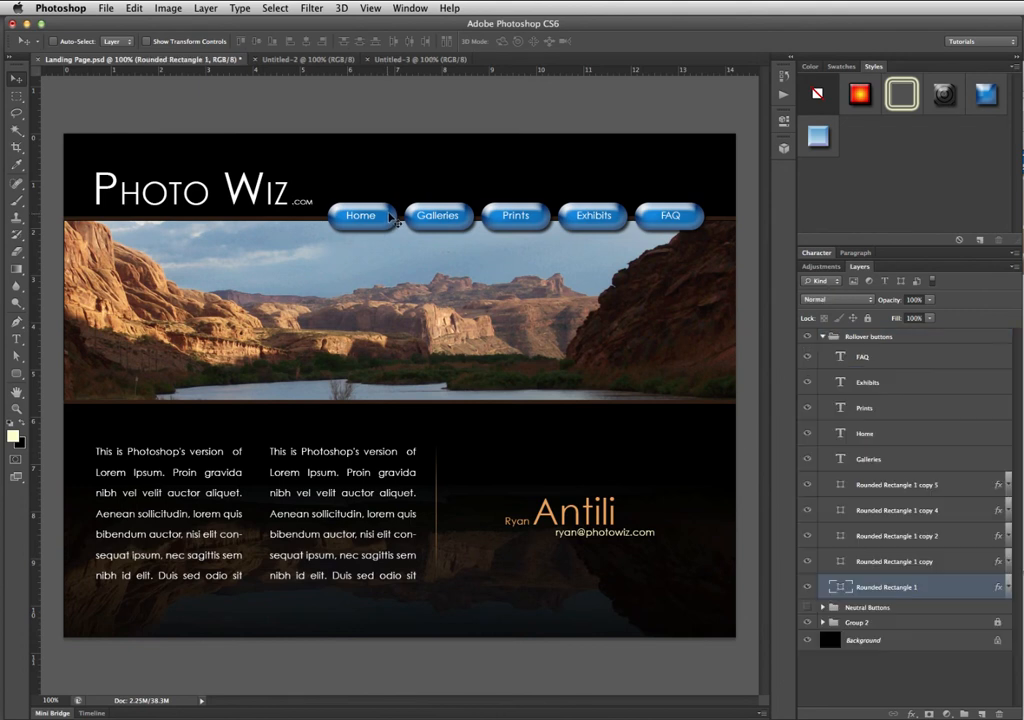
{"action": "left_click", "coordinate": [819, 137]}
{"action": "key", "text": "alt+bracketright"}
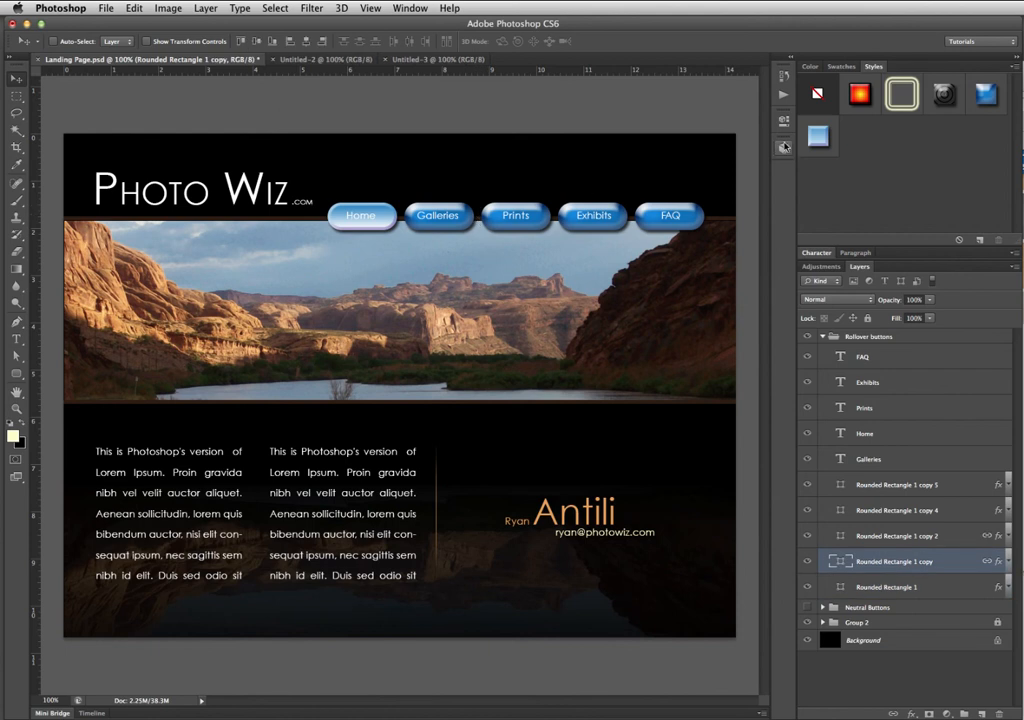
{"action": "left_click", "coordinate": [818, 137]}
{"action": "key", "text": "alt+bracketright"}
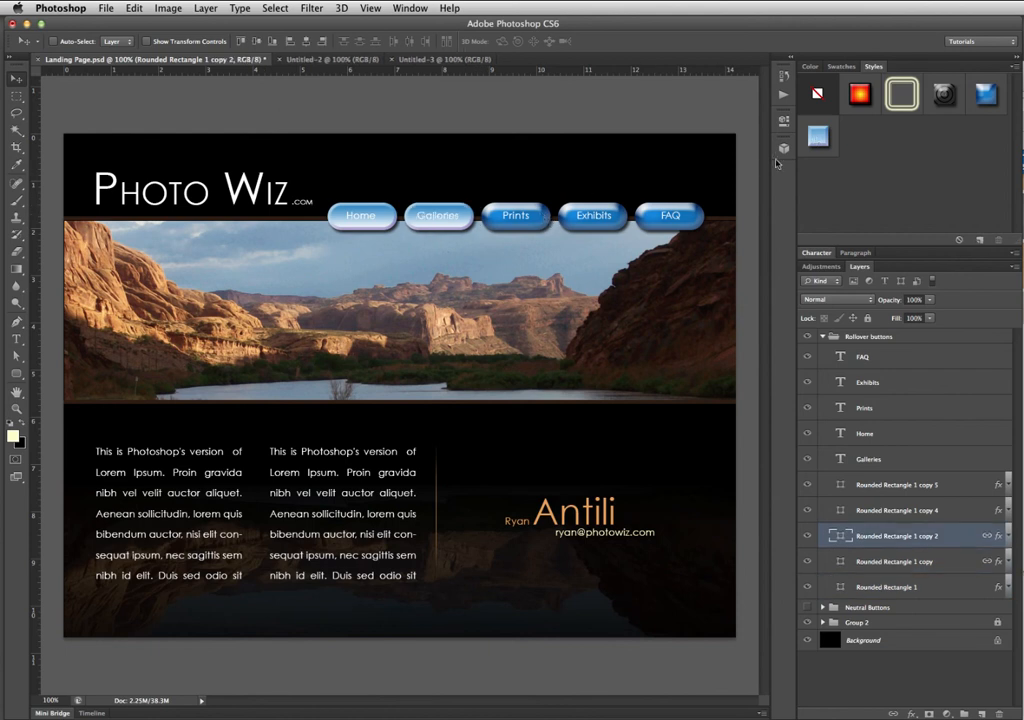
{"action": "left_click", "coordinate": [818, 137]}
{"action": "key", "text": "alt+bracketright"}
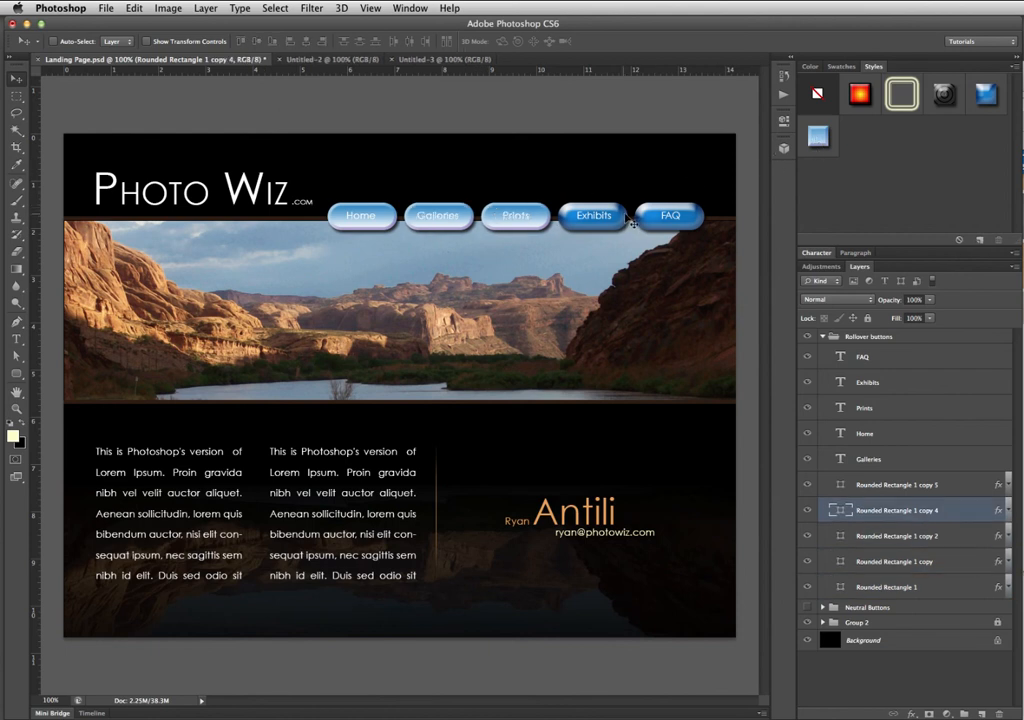
{"action": "left_click", "coordinate": [818, 137]}
{"action": "key", "text": "alt+bracketright"}
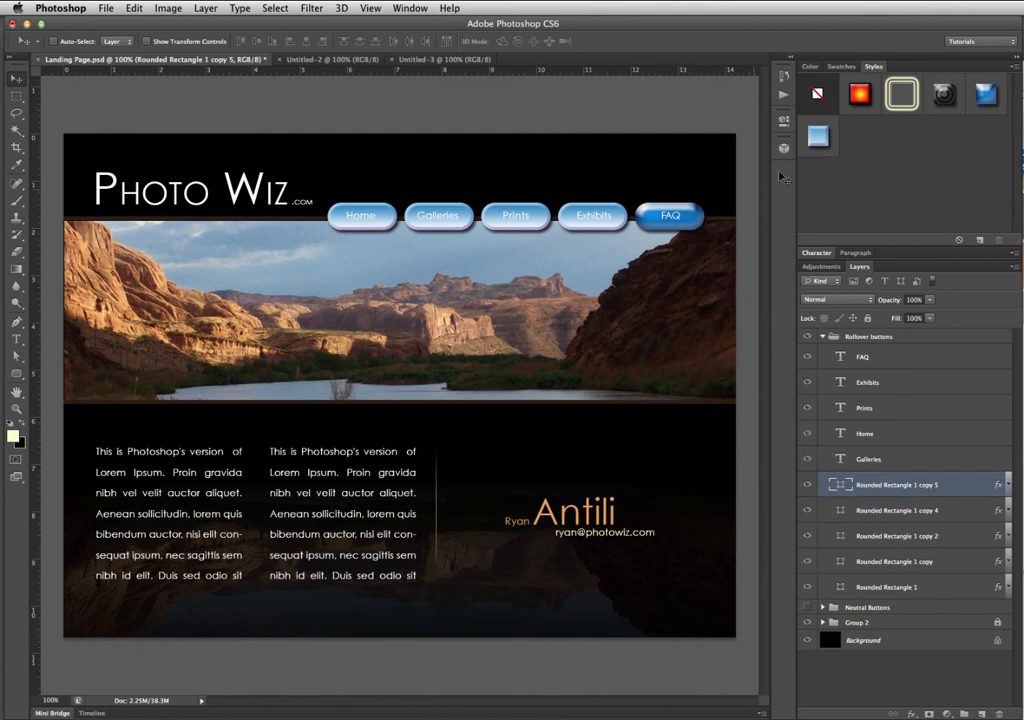
{"action": "left_click", "coordinate": [818, 137]}
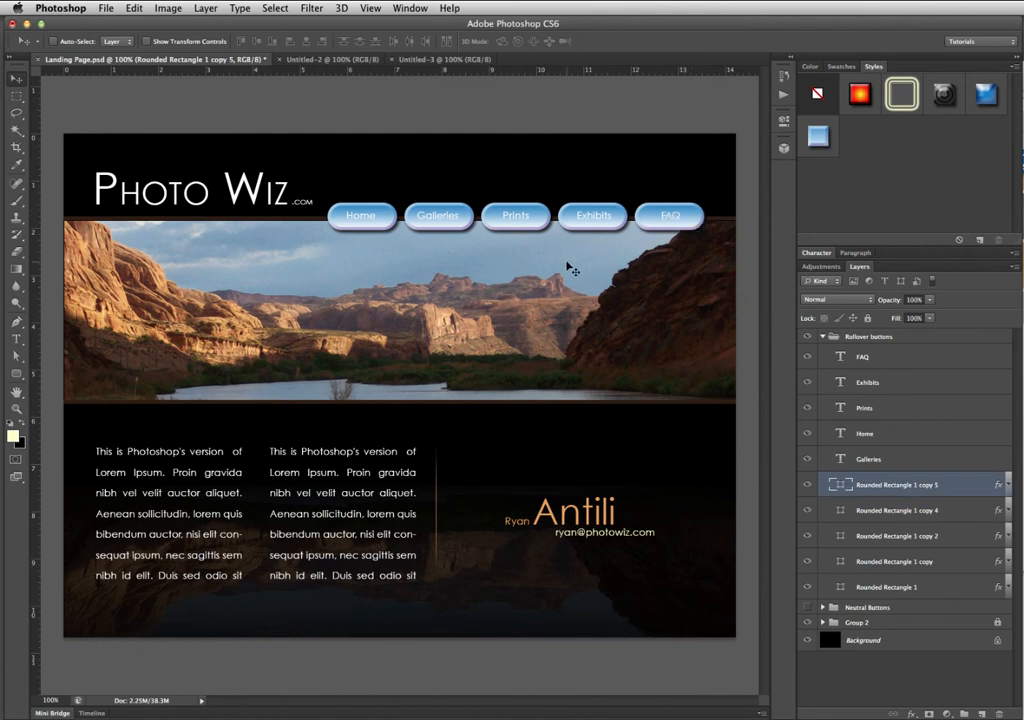
Recolour the Home label in the Rollover buttons group to the web-safe blue 3333cc
{"action": "key", "text": "t"}
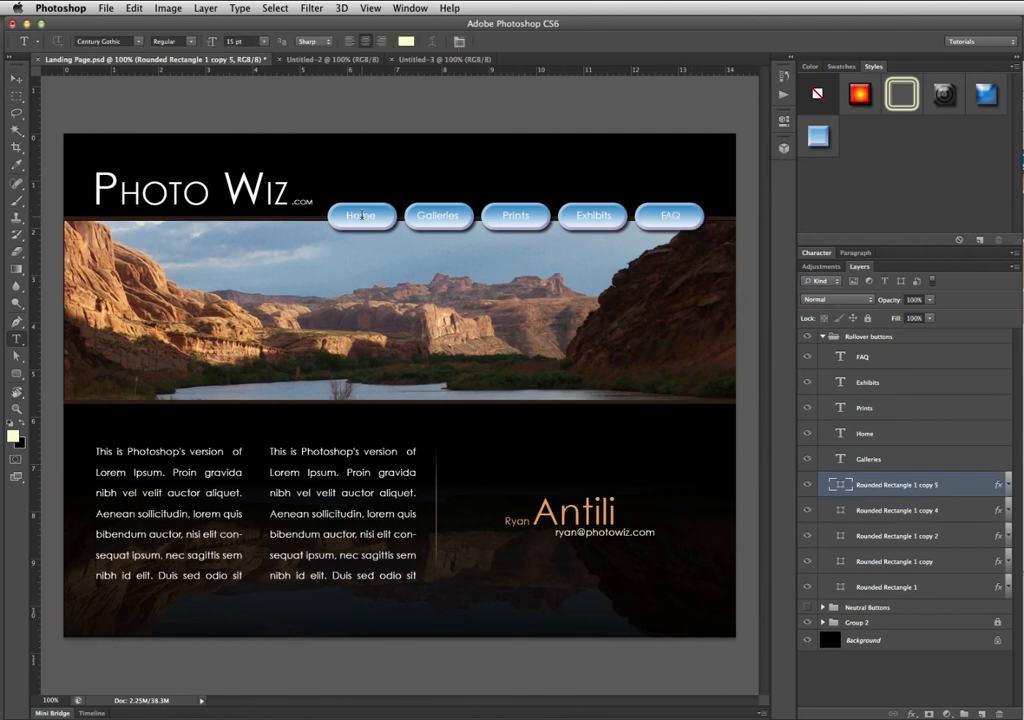
{"action": "left_click", "coordinate": [362, 215]}
{"action": "key", "text": "super+a"}
{"action": "key", "text": "super+Return"}
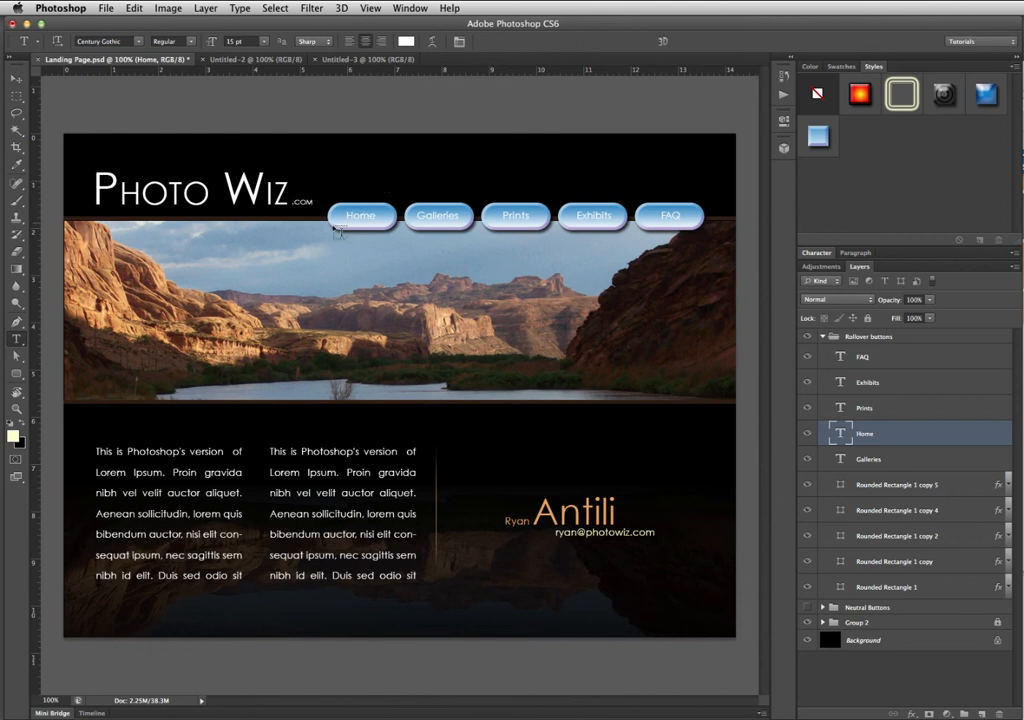
{"action": "left_click", "coordinate": [13, 435]}
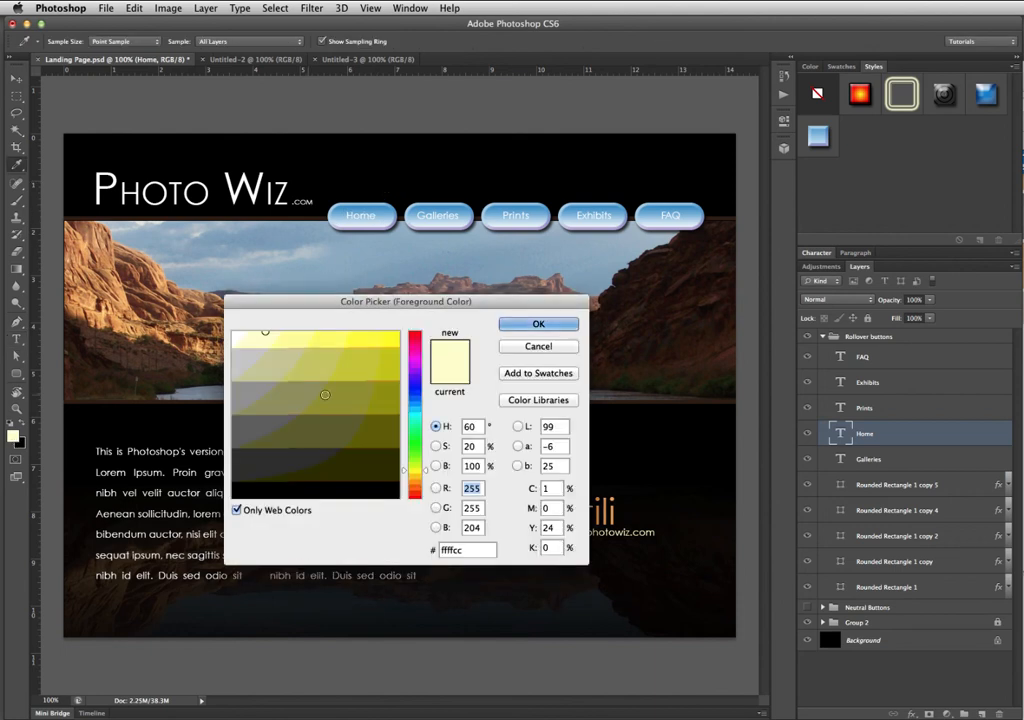
{"action": "left_click", "coordinate": [414, 388]}
{"action": "left_click", "coordinate": [359, 364]}
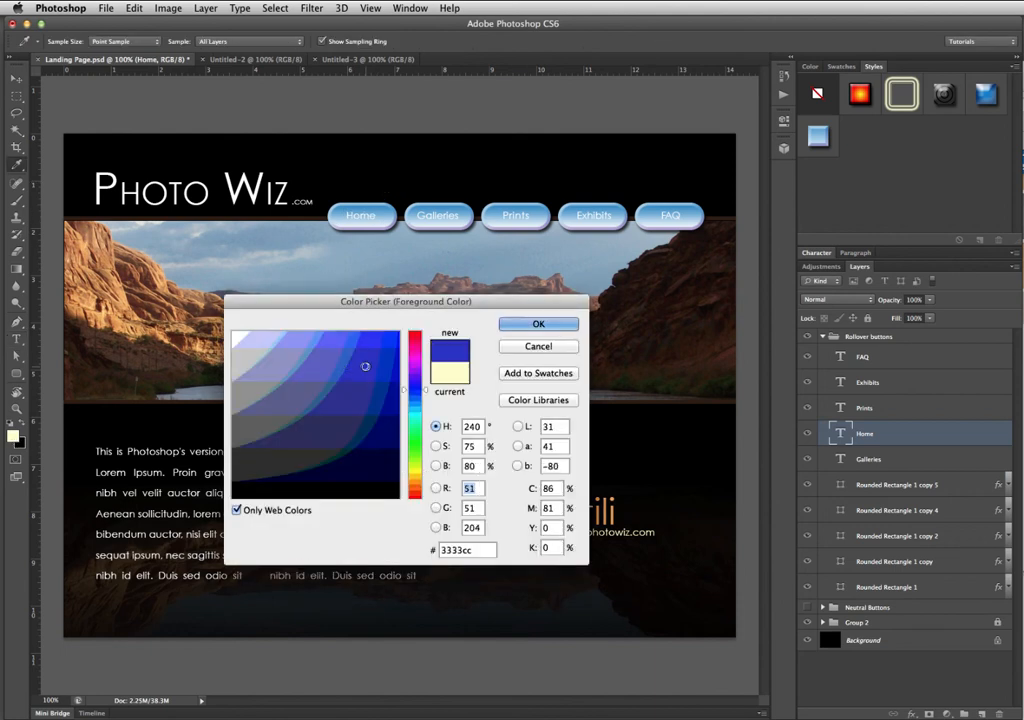
{"action": "left_click", "coordinate": [538, 323]}
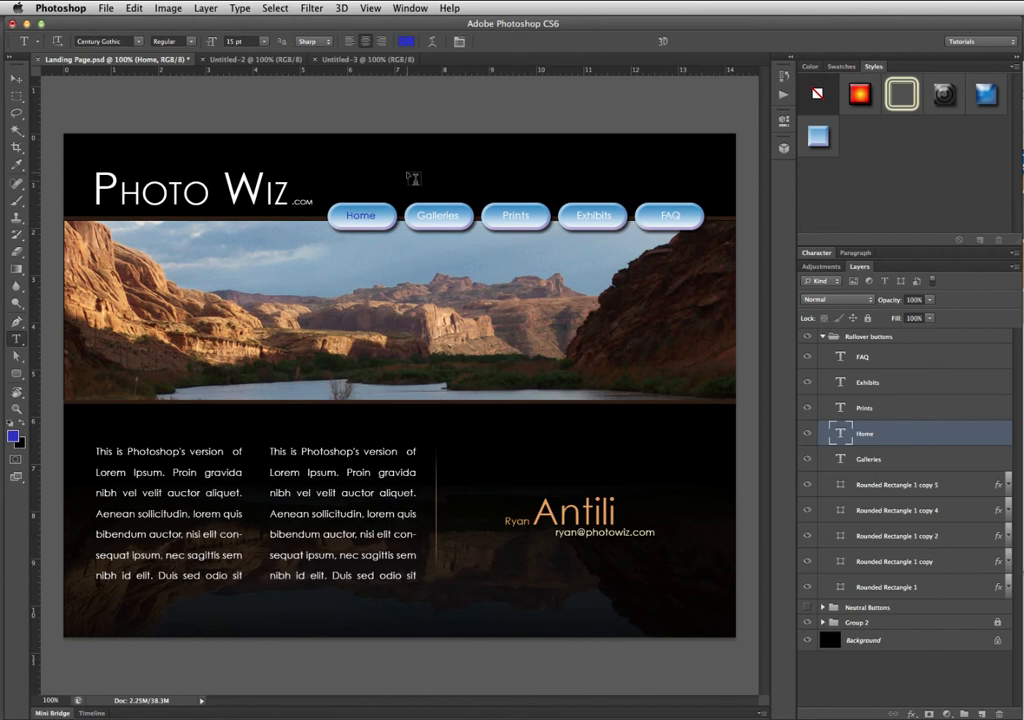
Fill the Galleries and Prints labels in the Rollover buttons group with the blue foreground colour
{"action": "double_click", "coordinate": [437, 215]}
{"action": "key", "text": "super+Return"}
{"action": "key", "text": "alt+BackSpace"}
{"action": "left_click", "coordinate": [519, 211]}
{"action": "double_click", "coordinate": [519, 211]}
{"action": "key", "text": "super+Return"}
{"action": "key", "text": "alt+BackSpace"}
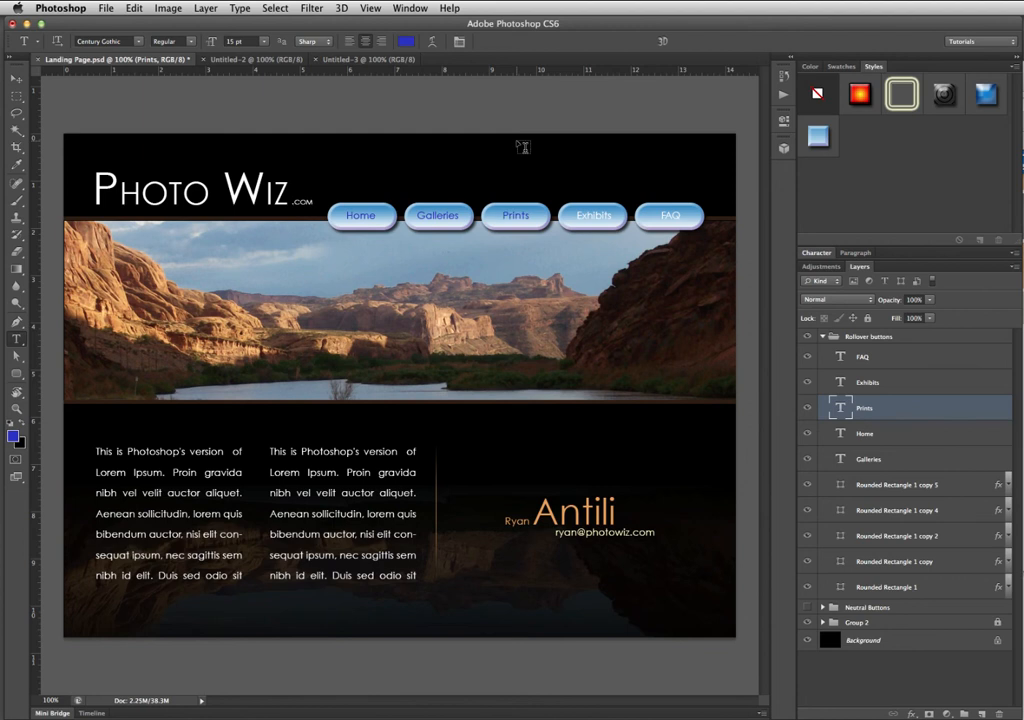
Fill the Exhibits and FAQ labels in the Rollover buttons group with the same blue foreground colour
{"action": "left_click", "coordinate": [593, 215]}
{"action": "key", "text": "Return"}
{"action": "key", "text": "BackSpace"}
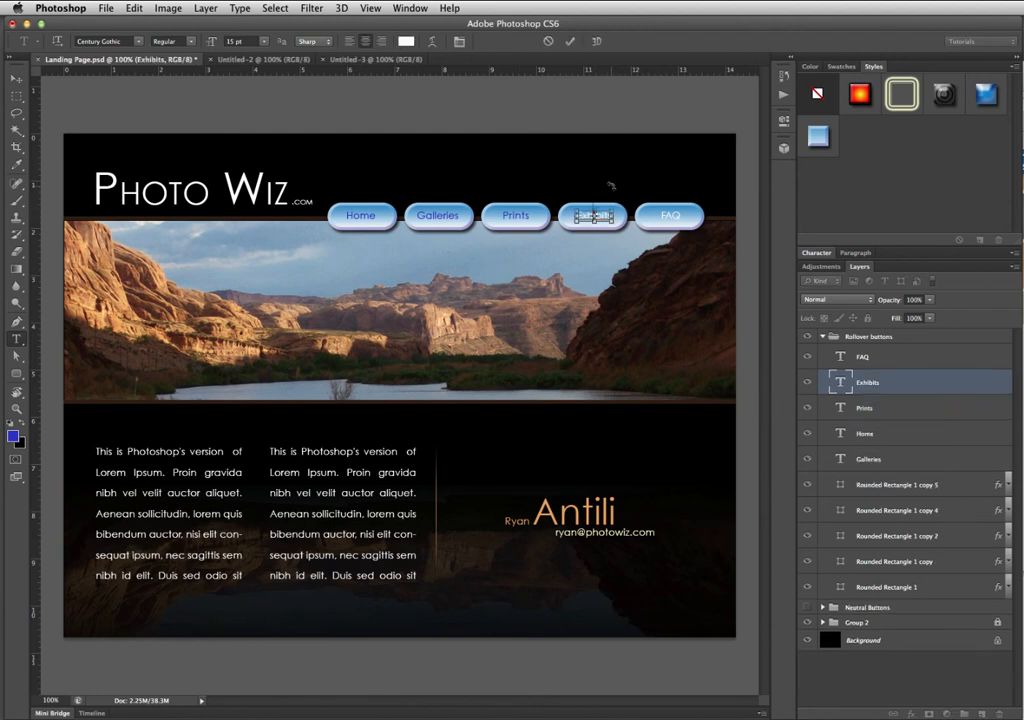
{"action": "key", "text": "super+Return"}
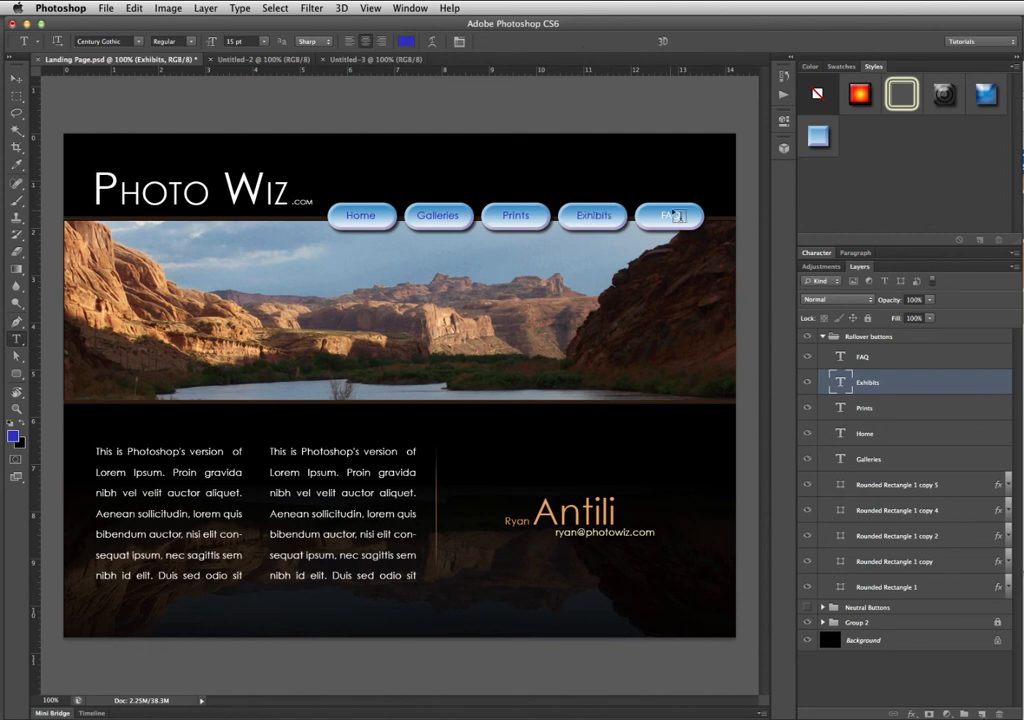
{"action": "double_click", "coordinate": [668, 215]}
{"action": "key", "text": "super+Return"}
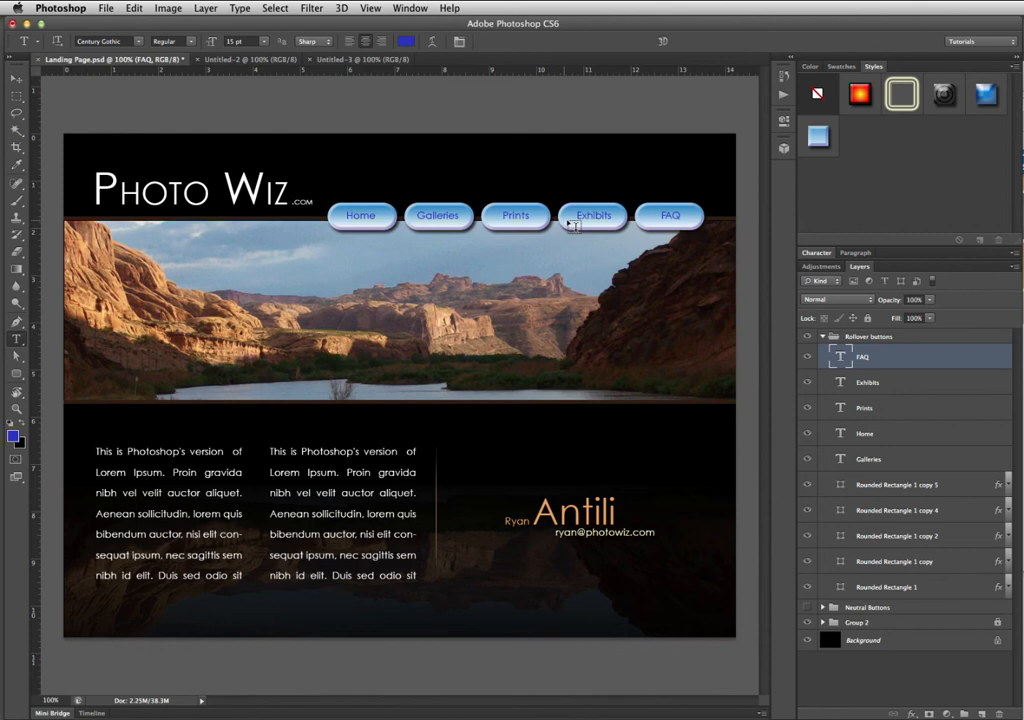
Collapse and duplicate the Rollover buttons group, rename the copy "Clicked buttons" and hide the original
{"action": "left_click", "coordinate": [821, 337]}
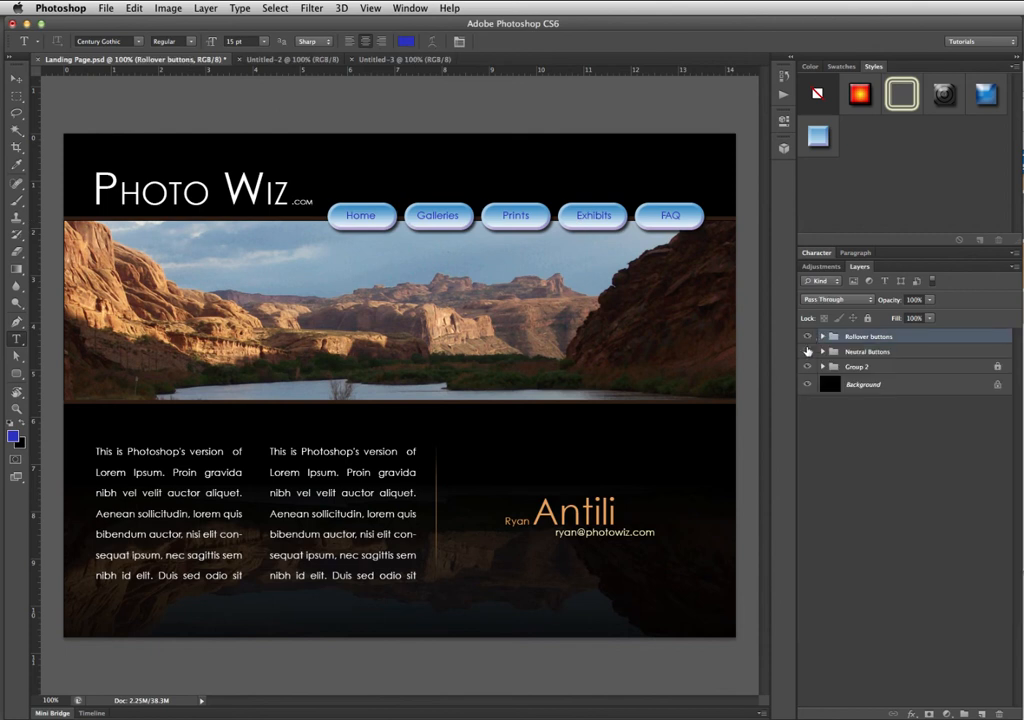
{"action": "left_click", "coordinate": [807, 352]}
{"action": "double_click", "coordinate": [869, 338]}
{"action": "left_click_drag", "start_coordinate": [919, 342], "coordinate": [983, 713]}
{"action": "double_click", "coordinate": [865, 337]}
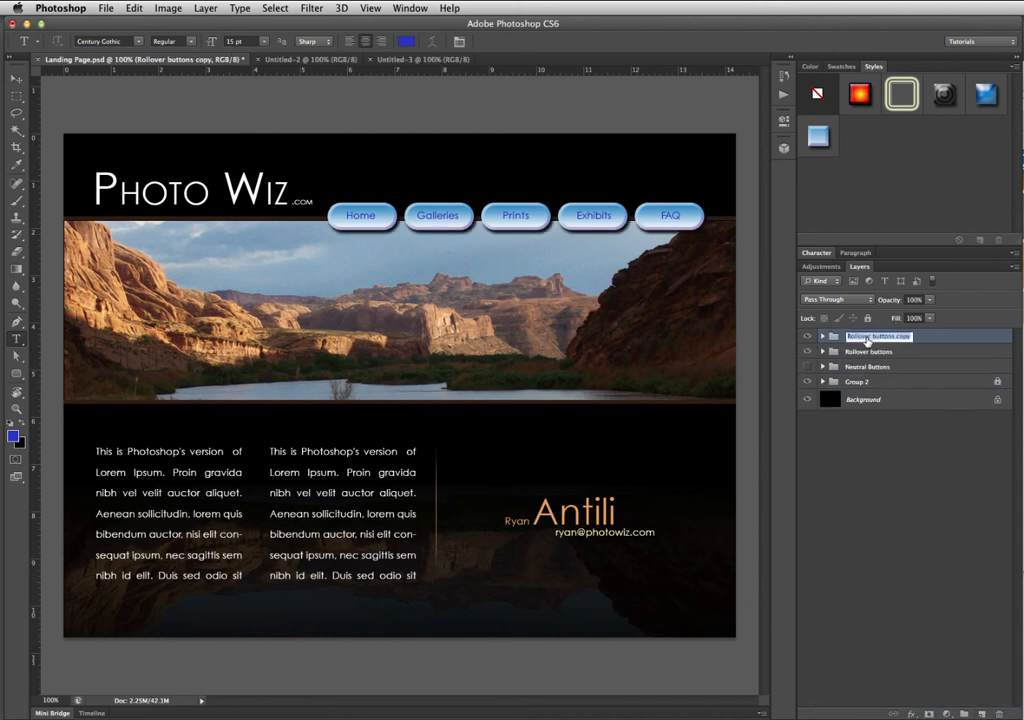
{"action": "type", "text": "Clicked"}
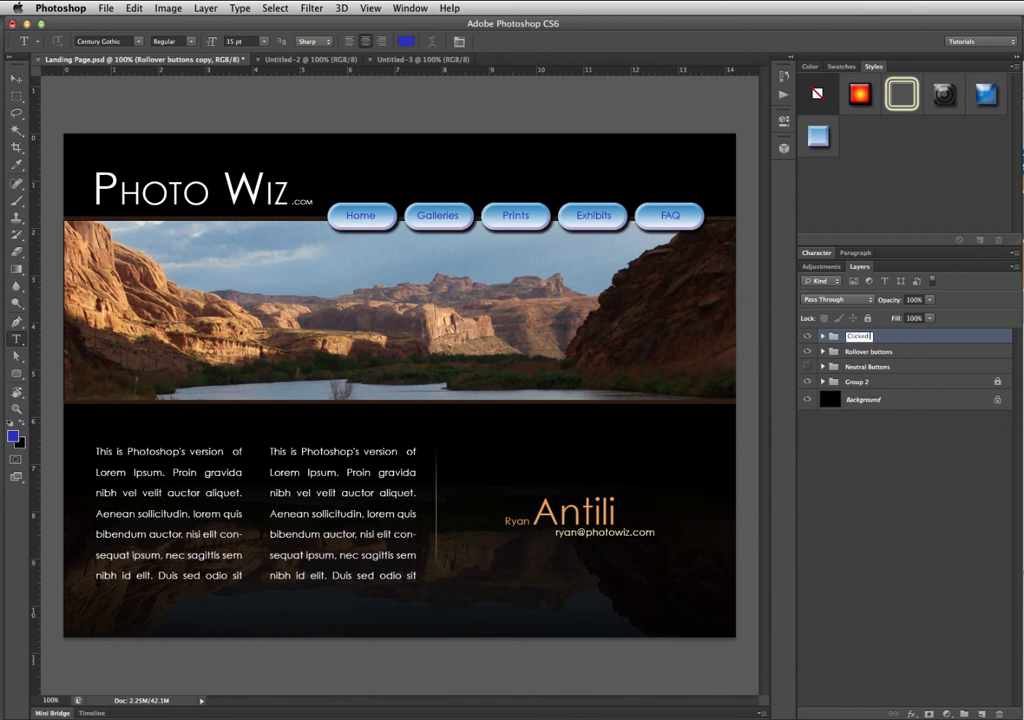
{"action": "type", "text": " buttons"}
{"action": "key", "text": "Return"}
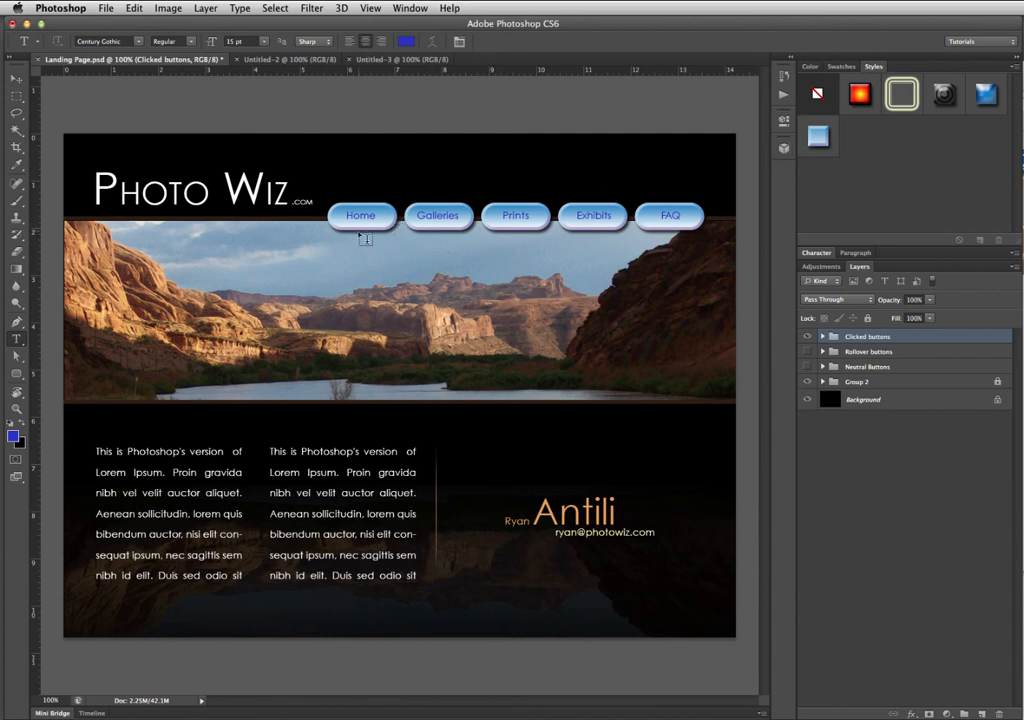
Set the drop shadow distance of the Home button shape in the Clicked buttons group to 0 px
{"action": "key", "text": "v"}
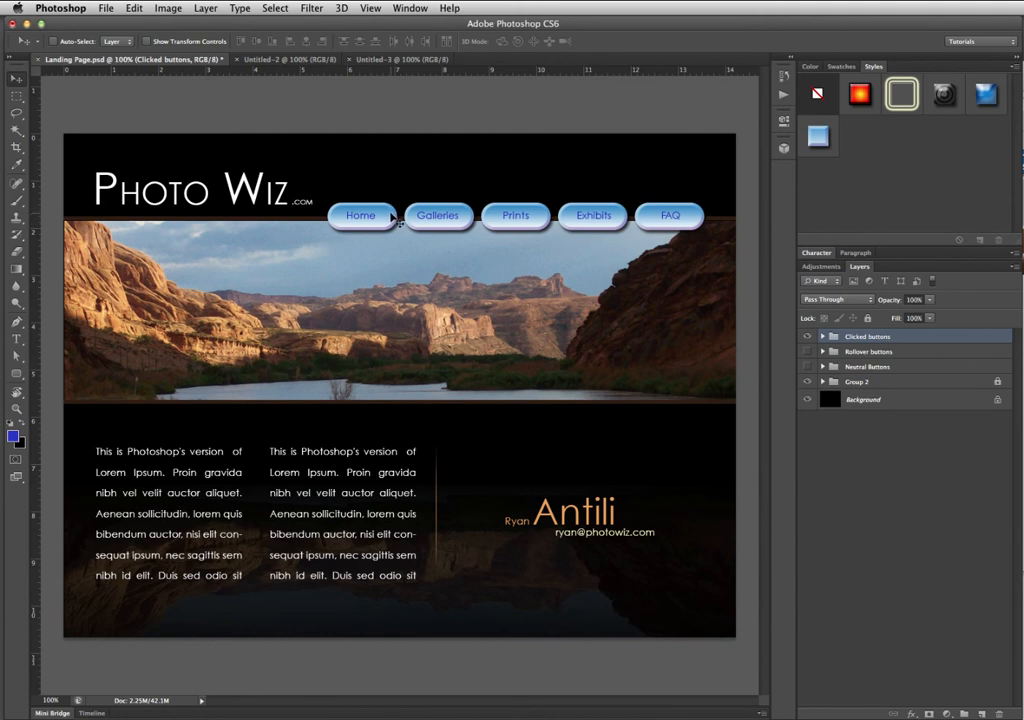
{"action": "left_click", "coordinate": [395, 219]}
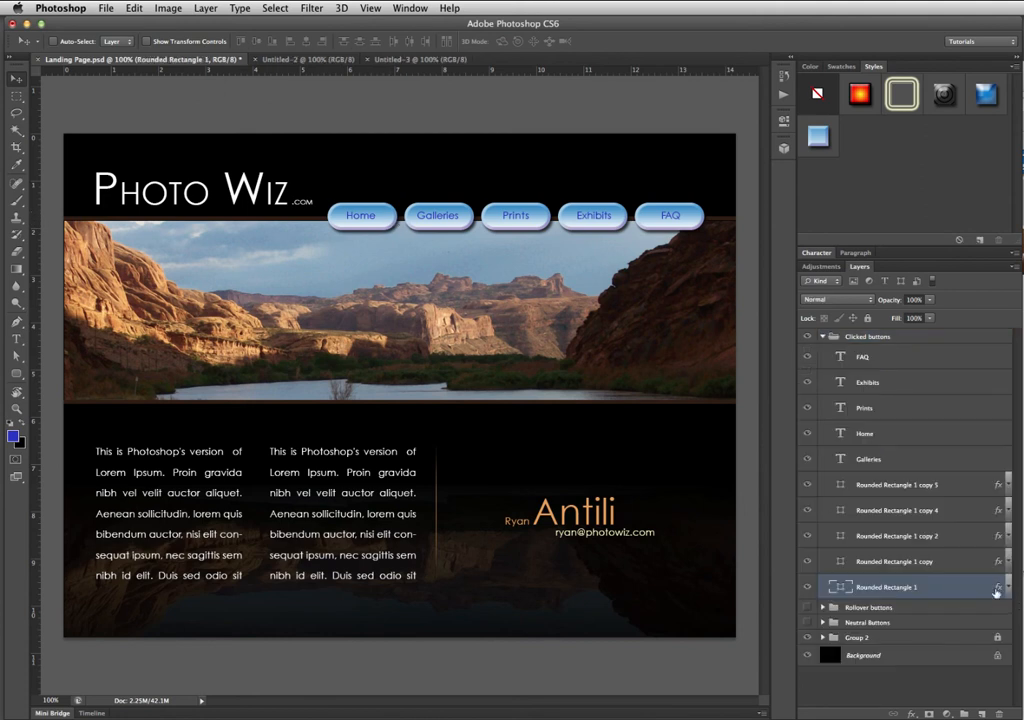
{"action": "double_click", "coordinate": [944, 588]}
{"action": "left_click_drag", "start_coordinate": [843, 240], "coordinate": [460, 270]}
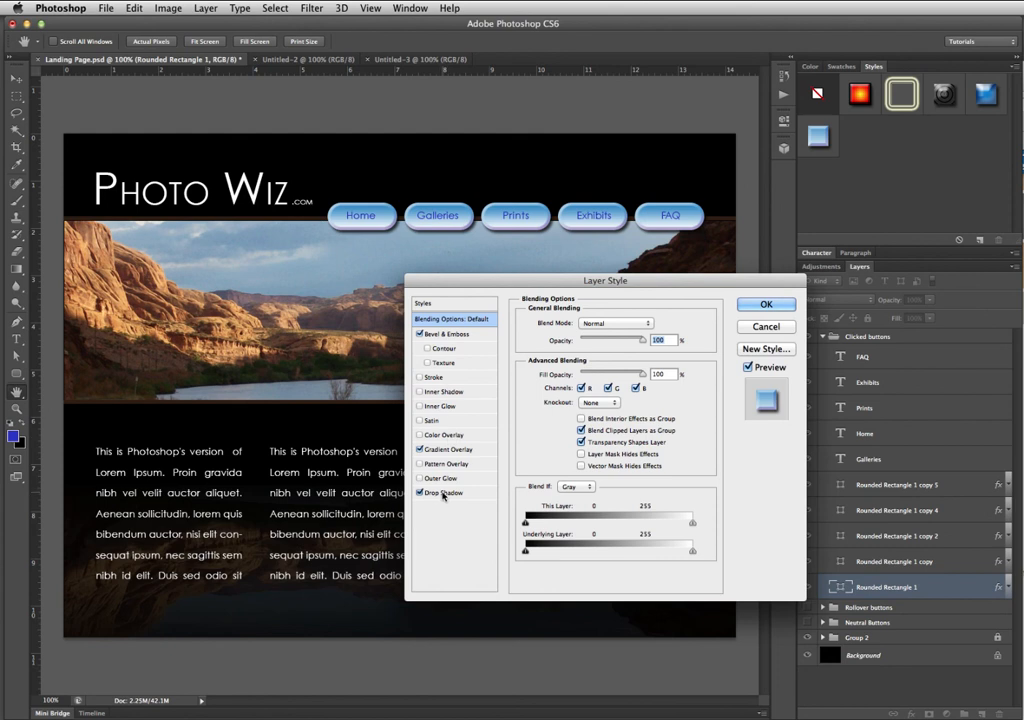
{"action": "left_click", "coordinate": [460, 492]}
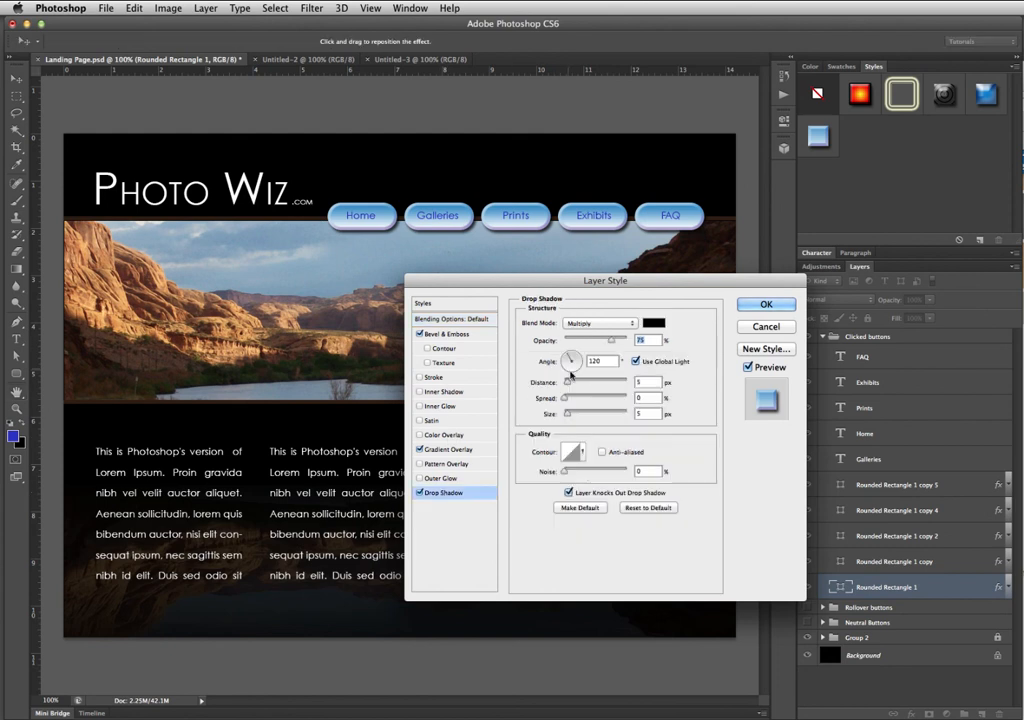
{"action": "left_click_drag", "start_coordinate": [567, 386], "coordinate": [562, 383]}
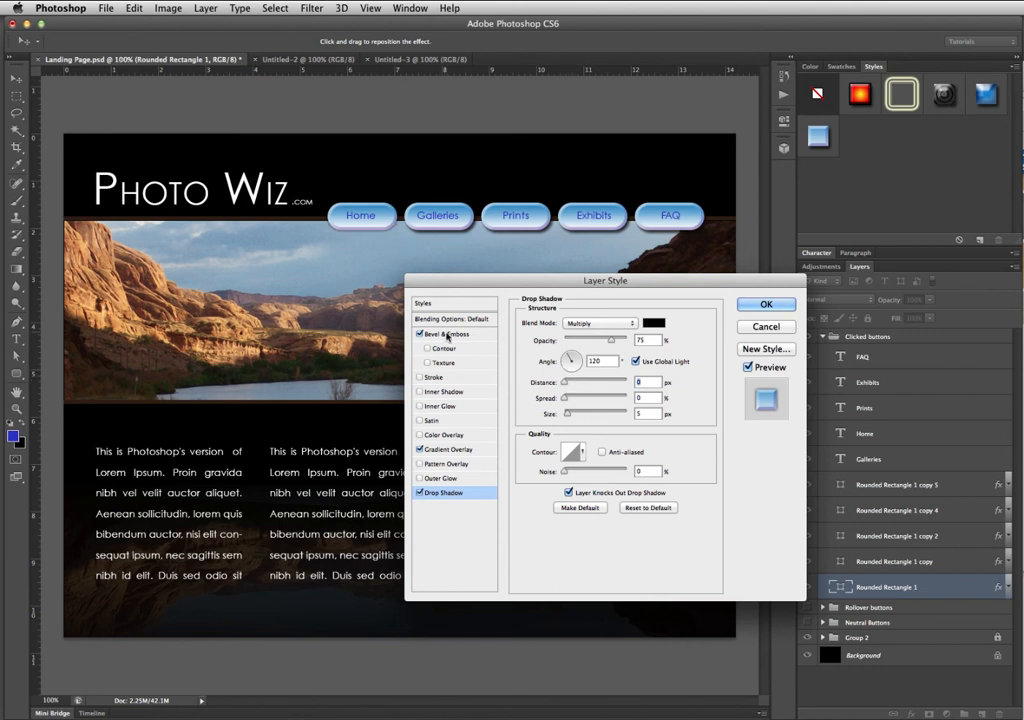
{"action": "left_click", "coordinate": [745, 306]}
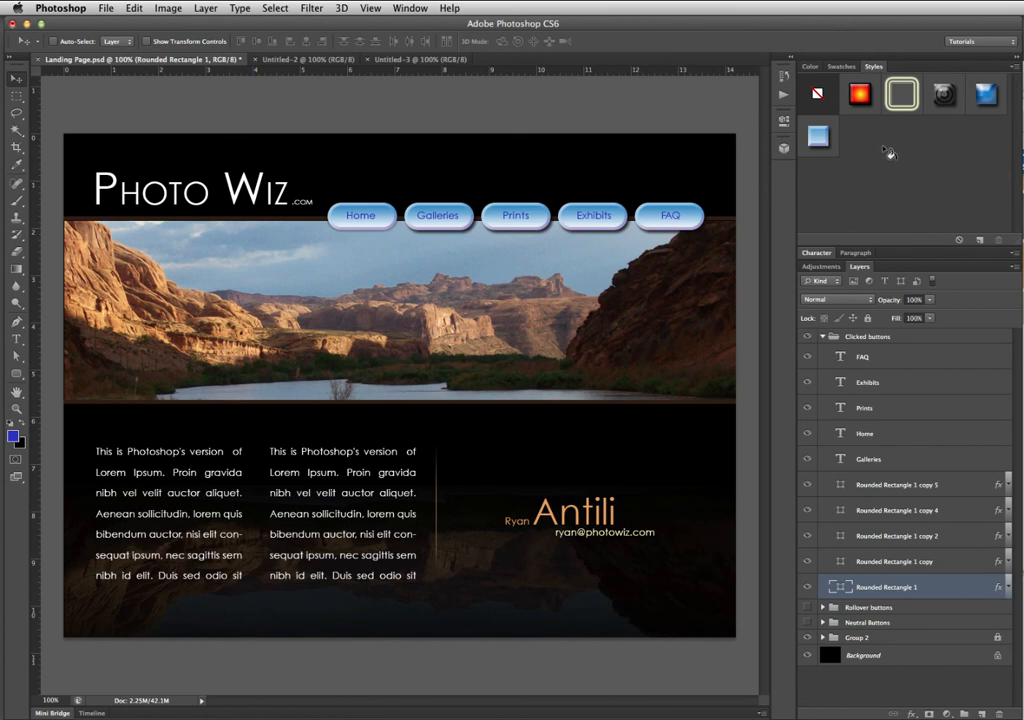
Save the Home shape's effects as a new style, apply it to the other four button shapes and collapse the Clicked buttons group
{"action": "left_click", "coordinate": [980, 242]}
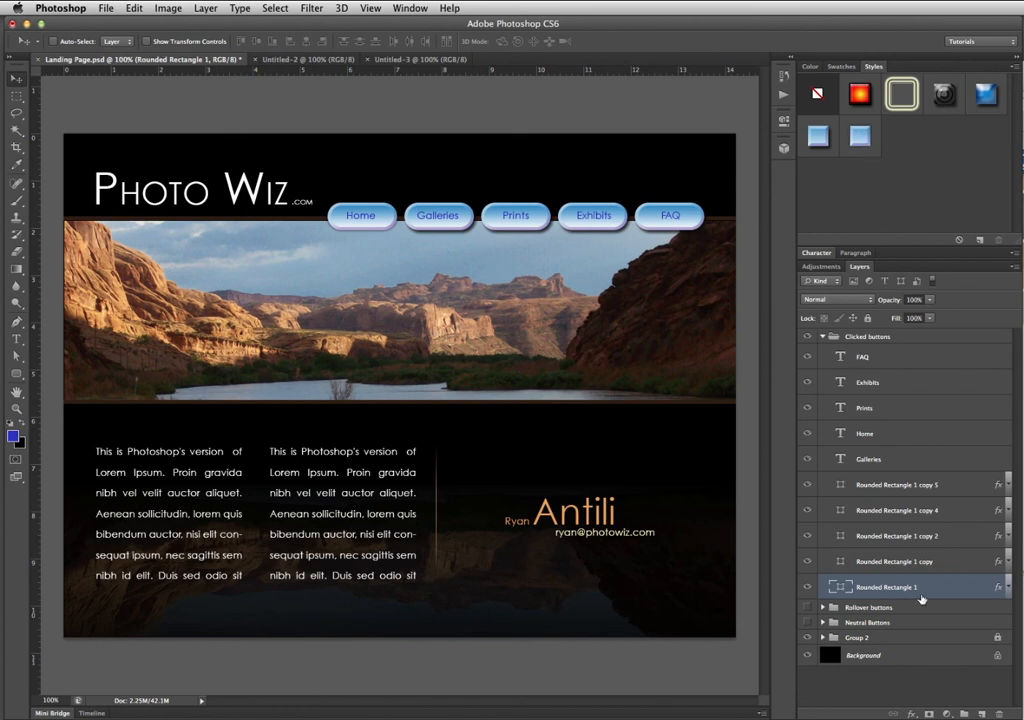
{"action": "left_click", "coordinate": [475, 224], "text": "ctrl"}
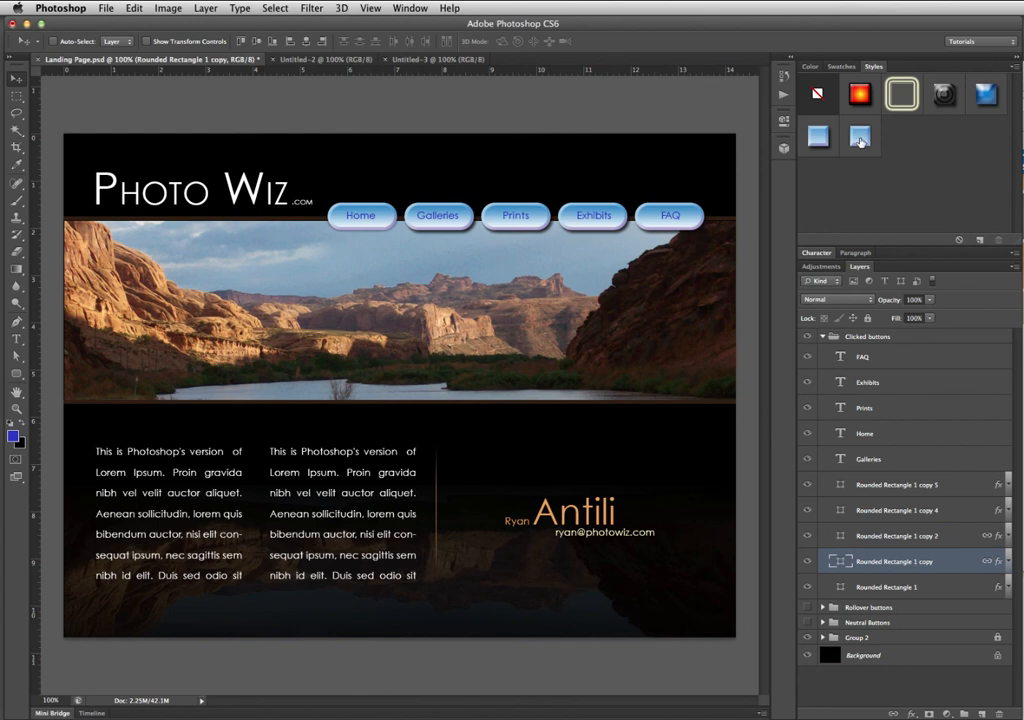
{"action": "left_click", "coordinate": [544, 226], "text": "ctrl"}
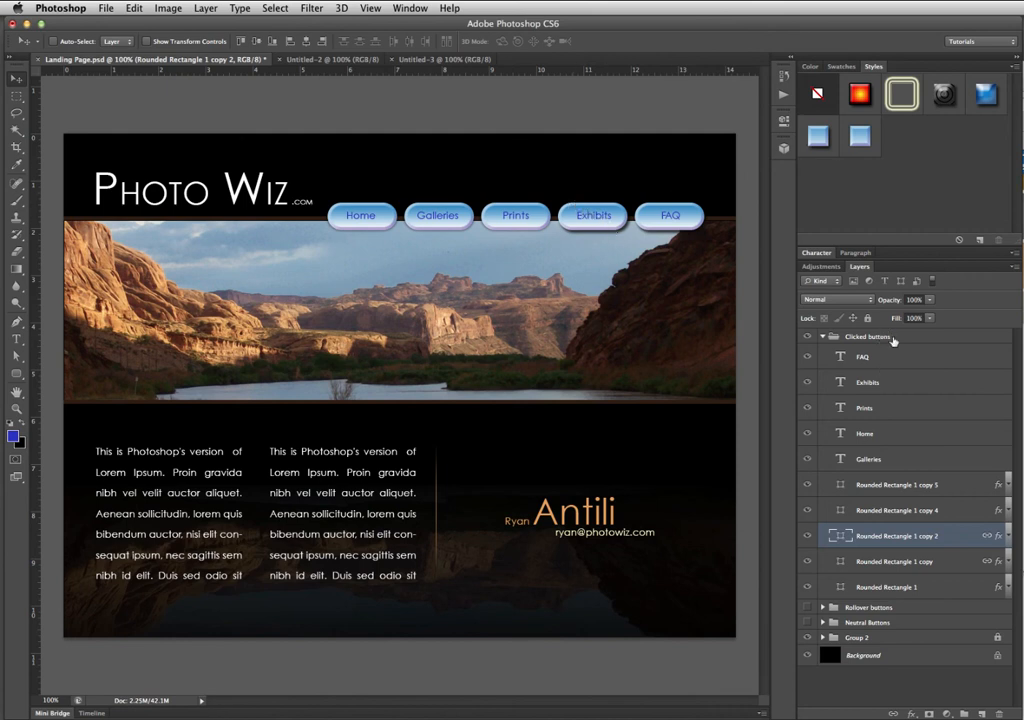
{"action": "left_click", "coordinate": [864, 340]}
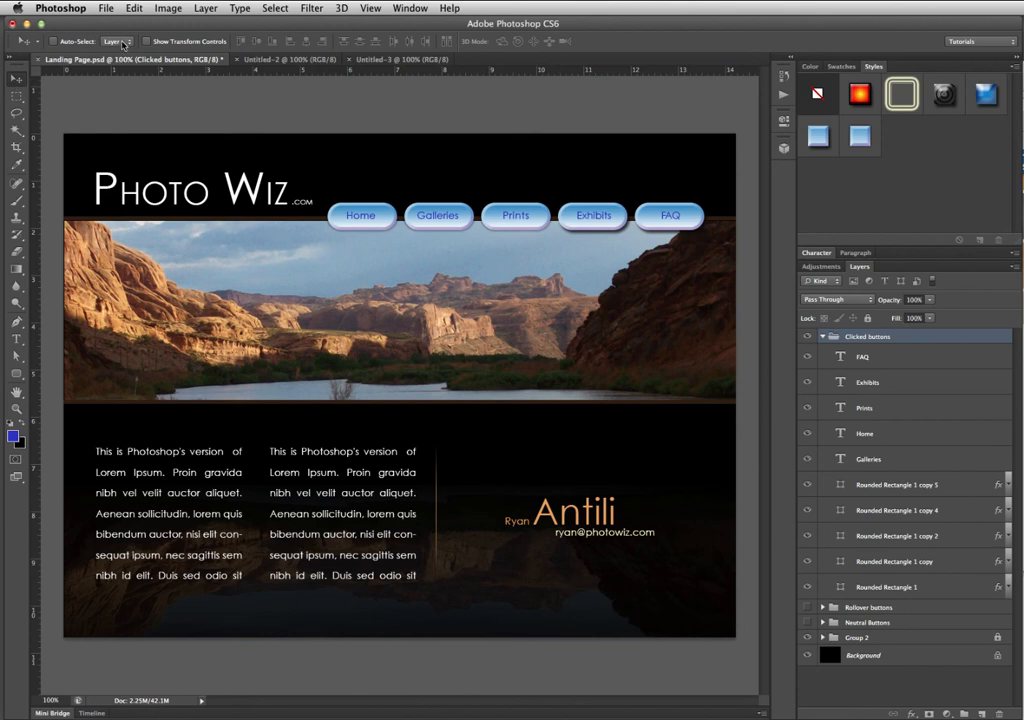
{"action": "left_click", "coordinate": [624, 220], "text": "super"}
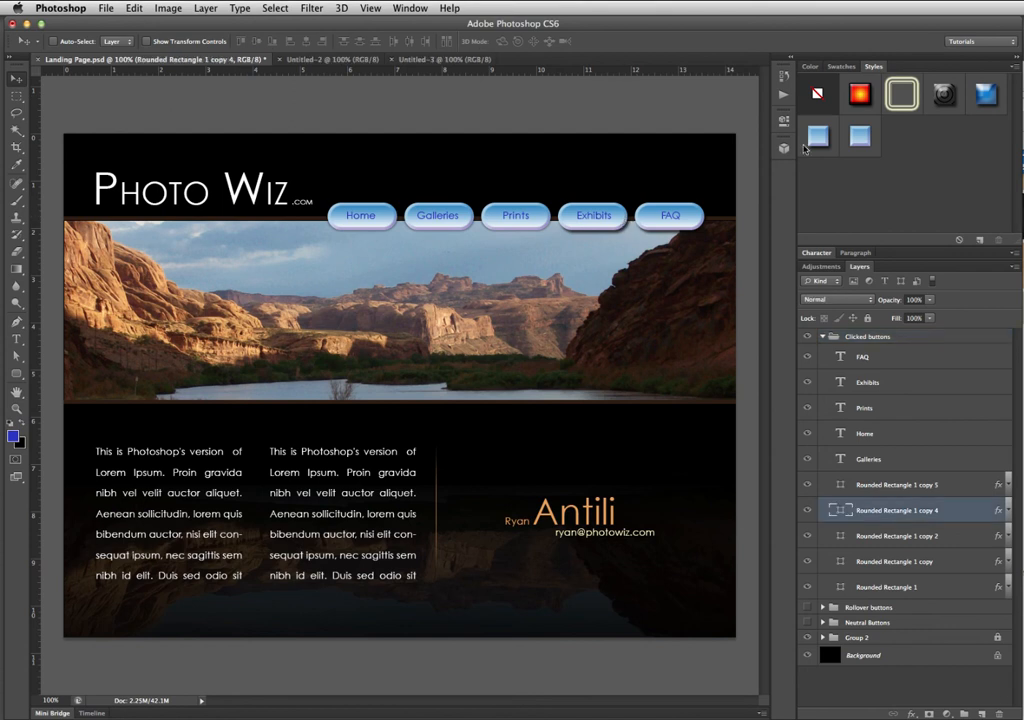
{"action": "left_click", "coordinate": [700, 218], "text": "super"}
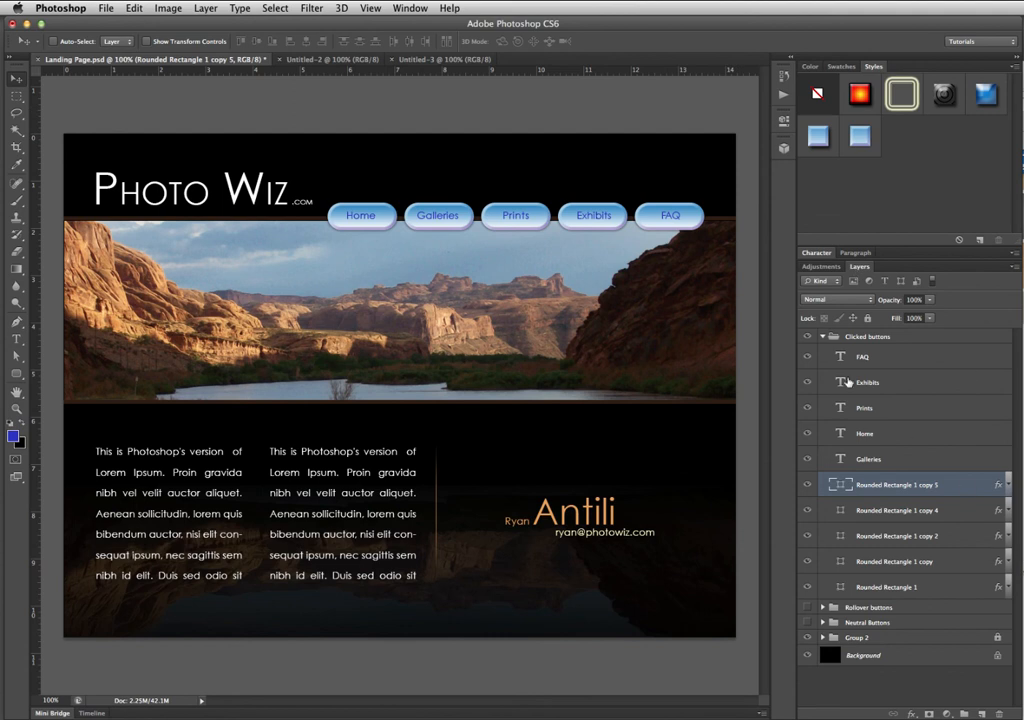
{"action": "left_click", "coordinate": [823, 336]}
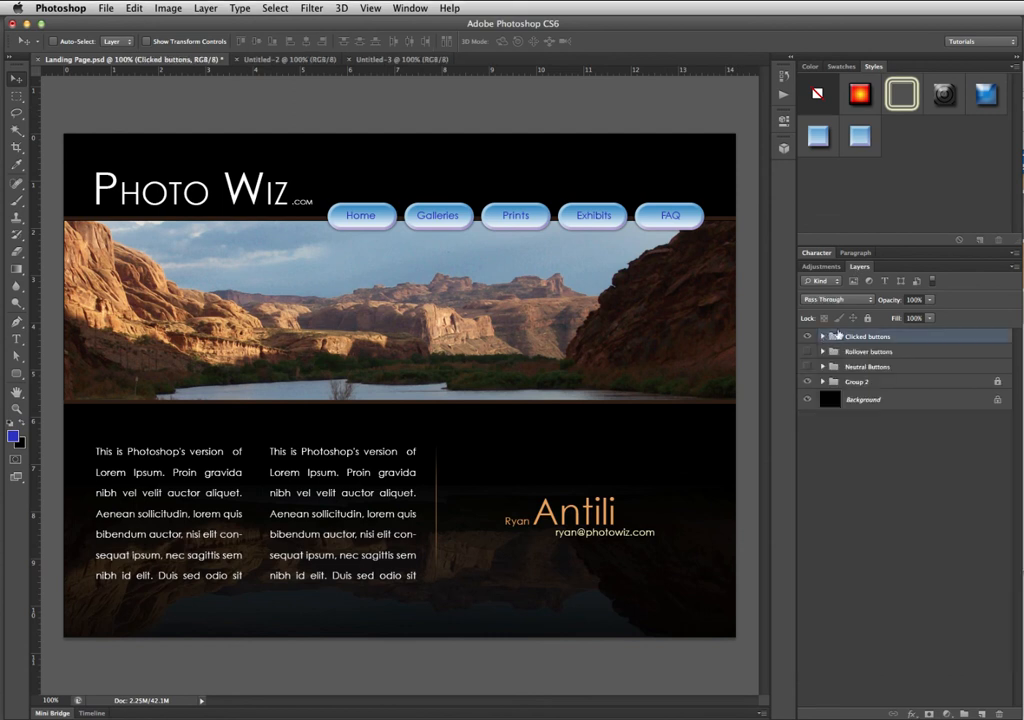
{"action": "key", "text": "super+s"}
Recolour the Home label in the Clicked buttons group to white using the default colours
{"action": "key", "text": "t"}
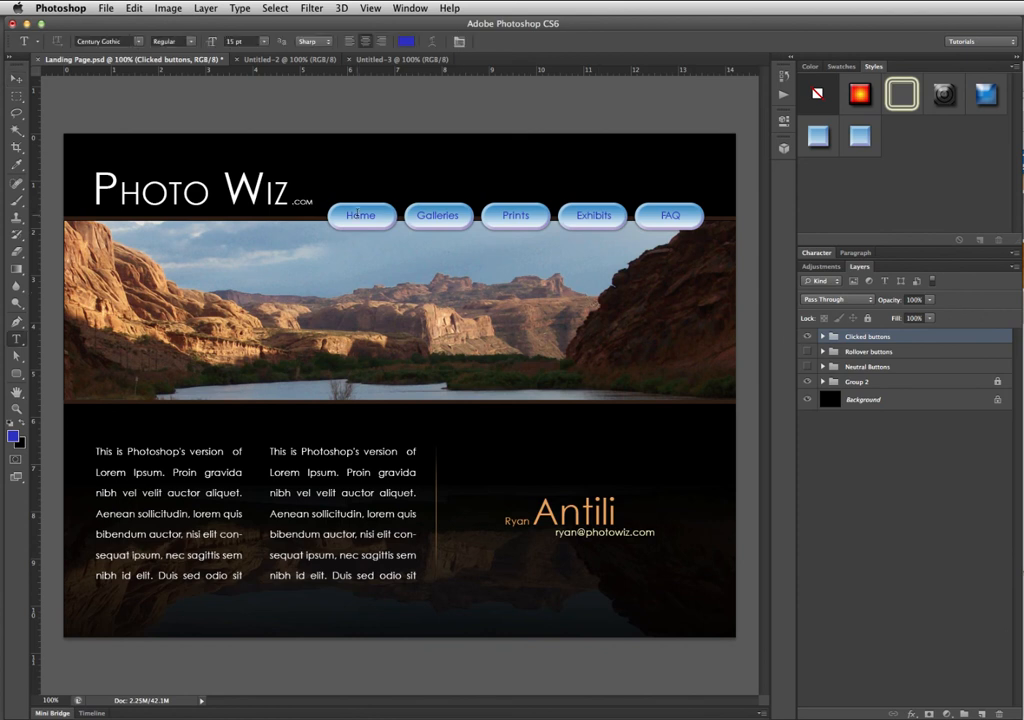
{"action": "left_click", "coordinate": [360, 215]}
{"action": "key", "text": "super+a"}
{"action": "key", "text": "super+Return"}
{"action": "key", "text": "d"}
{"action": "key", "text": "x"}
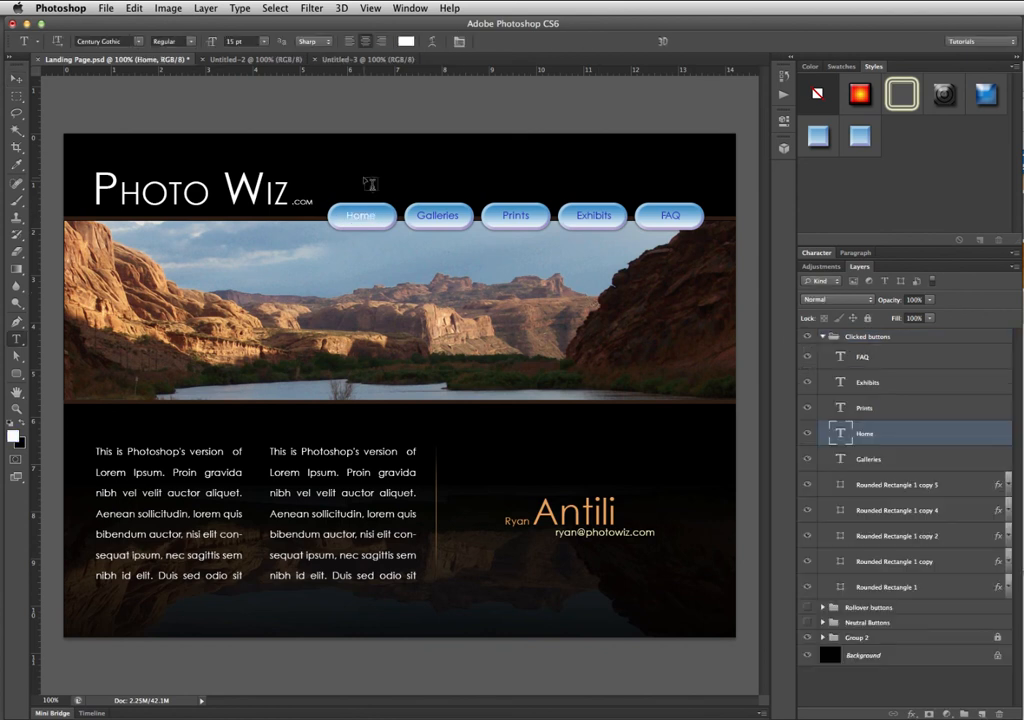
Recolour the Galleries label in the Clicked buttons group to white using the default colours
{"action": "left_click", "coordinate": [437, 215]}
{"action": "key", "text": "super+a"}
{"action": "key", "text": "super+Return"}
{"action": "key", "text": "d"}
{"action": "key", "text": "x"}
{"action": "key", "text": "alt+BackSpace"}
Recolour the Prints label in the Clicked buttons group to white
{"action": "left_click", "coordinate": [515, 213]}
{"action": "key", "text": "super+a"}
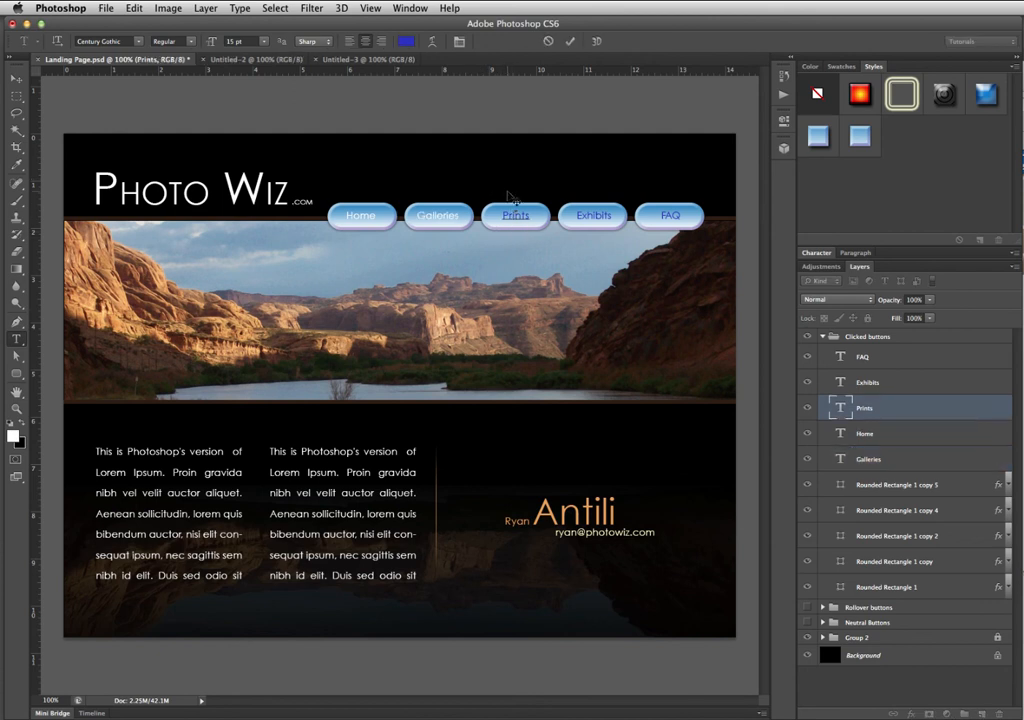
{"action": "key", "text": "super+Return"}
{"action": "key", "text": "alt+BackSpace"}
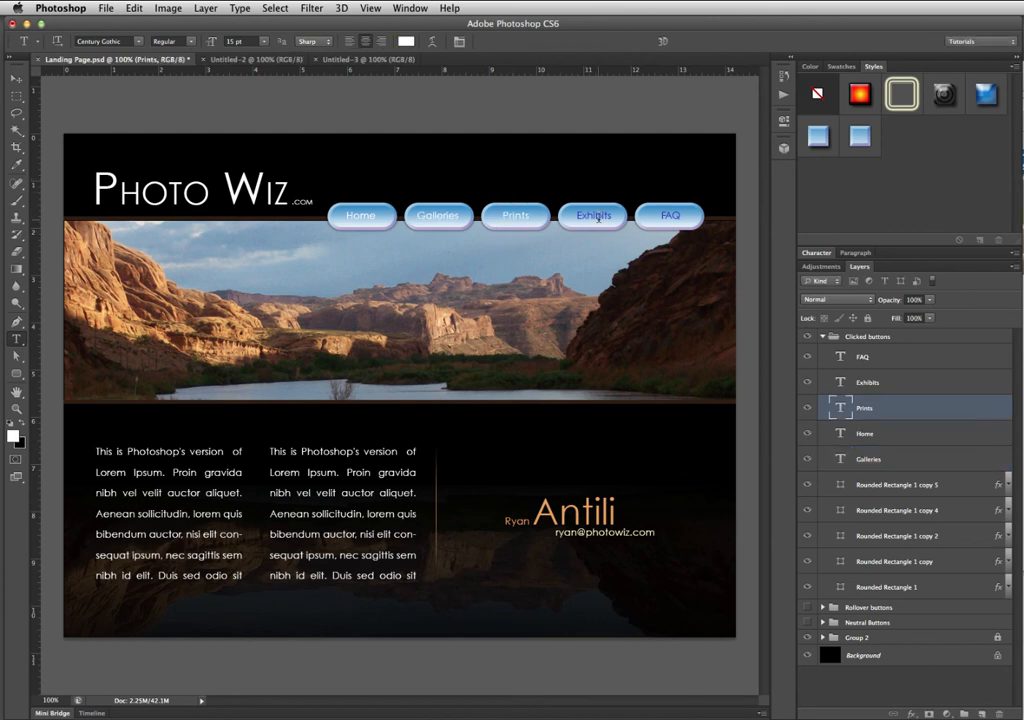
Recolour the Exhibits and FAQ labels in the Clicked buttons group to white
{"action": "left_click", "coordinate": [594, 214]}
{"action": "key", "text": "super+Return"}
{"action": "key", "text": "alt+BackSpace"}
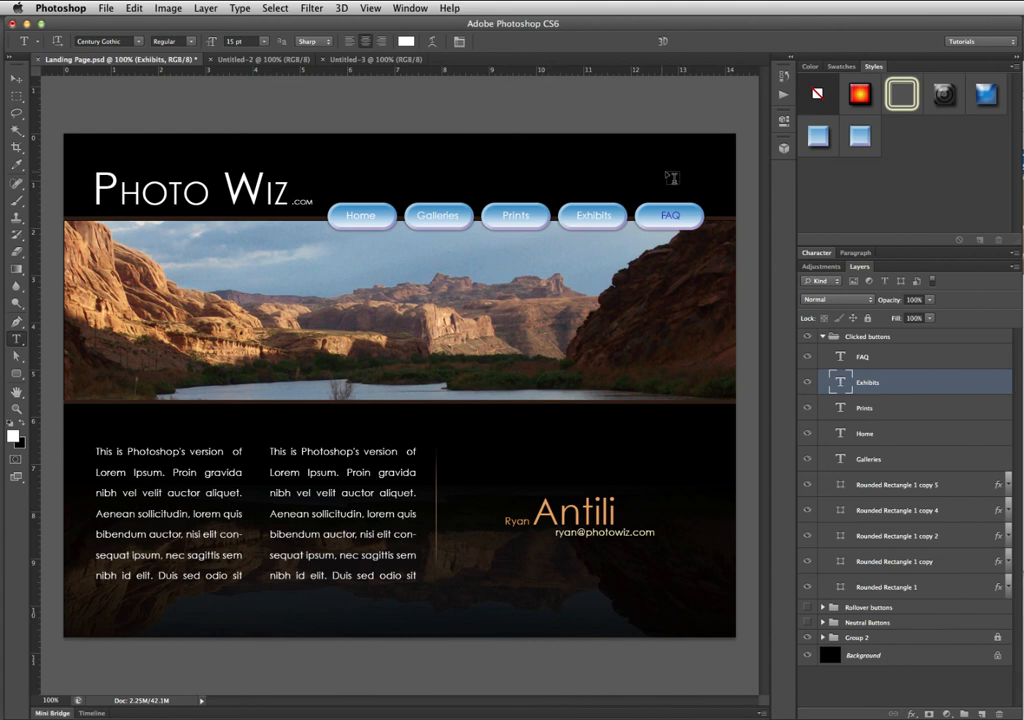
{"action": "key", "text": "alt+bracketright"}
{"action": "key", "text": "alt+BackSpace"}
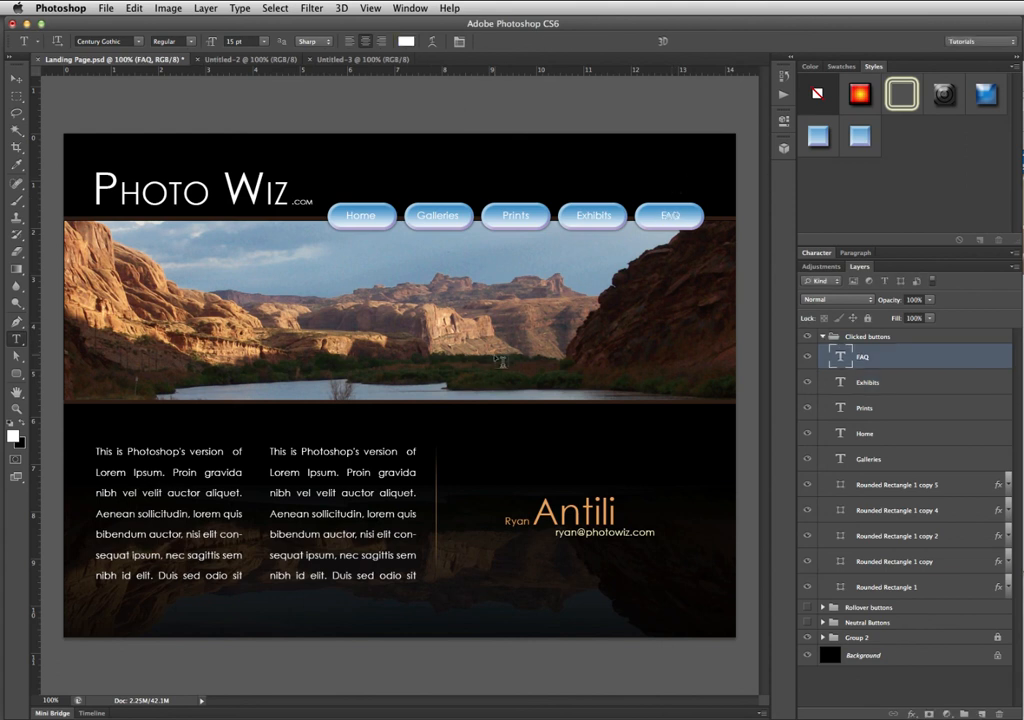
Collapse the Clicked buttons group and show each button group alone in turn, ending with only Neutral Buttons visible
{"action": "left_click", "coordinate": [822, 336]}
{"action": "left_click", "coordinate": [808, 337]}
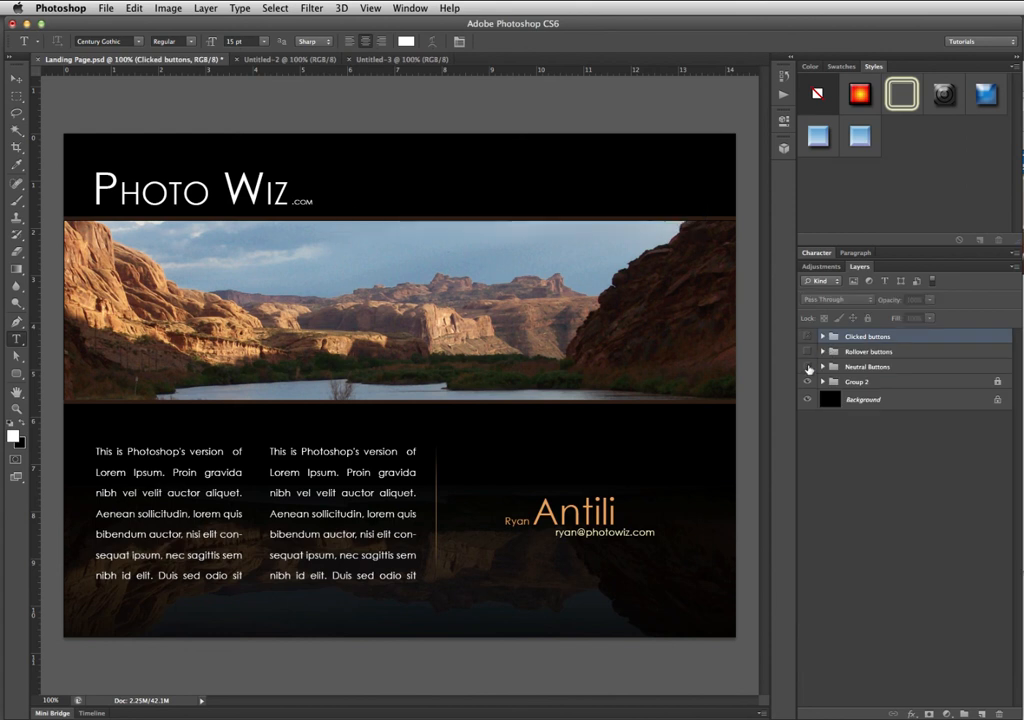
{"action": "left_click", "coordinate": [808, 367]}
{"action": "left_click", "coordinate": [808, 367]}
{"action": "left_click", "coordinate": [808, 352]}
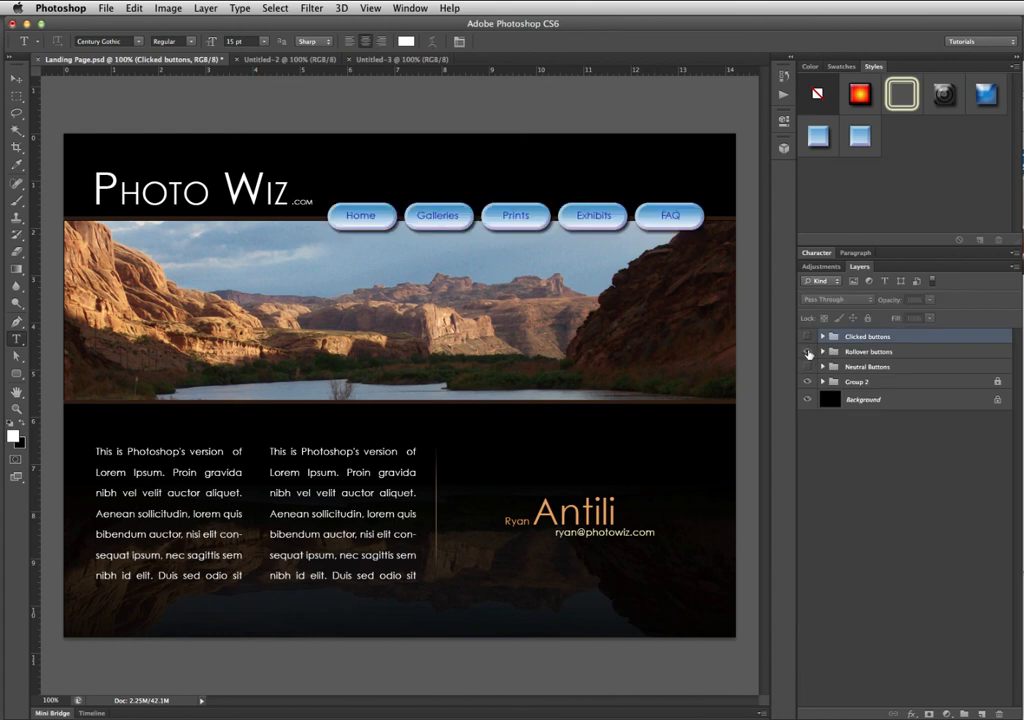
{"action": "left_click", "coordinate": [808, 352]}
{"action": "left_click", "coordinate": [808, 337]}
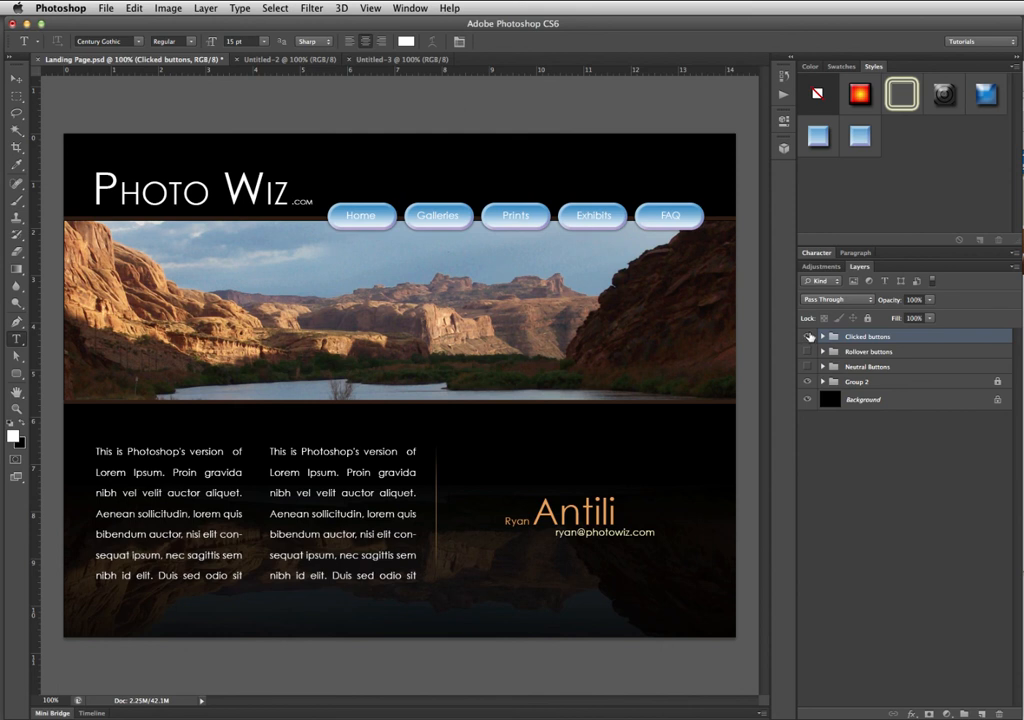
{"action": "left_click", "coordinate": [808, 337]}
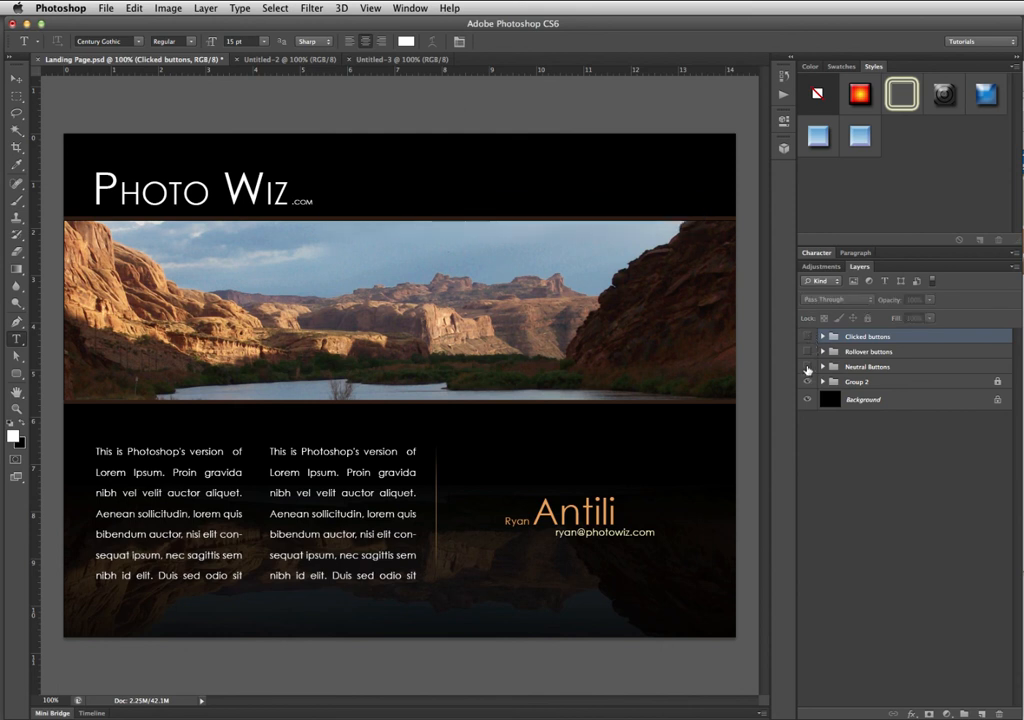
{"action": "left_click", "coordinate": [808, 367]}
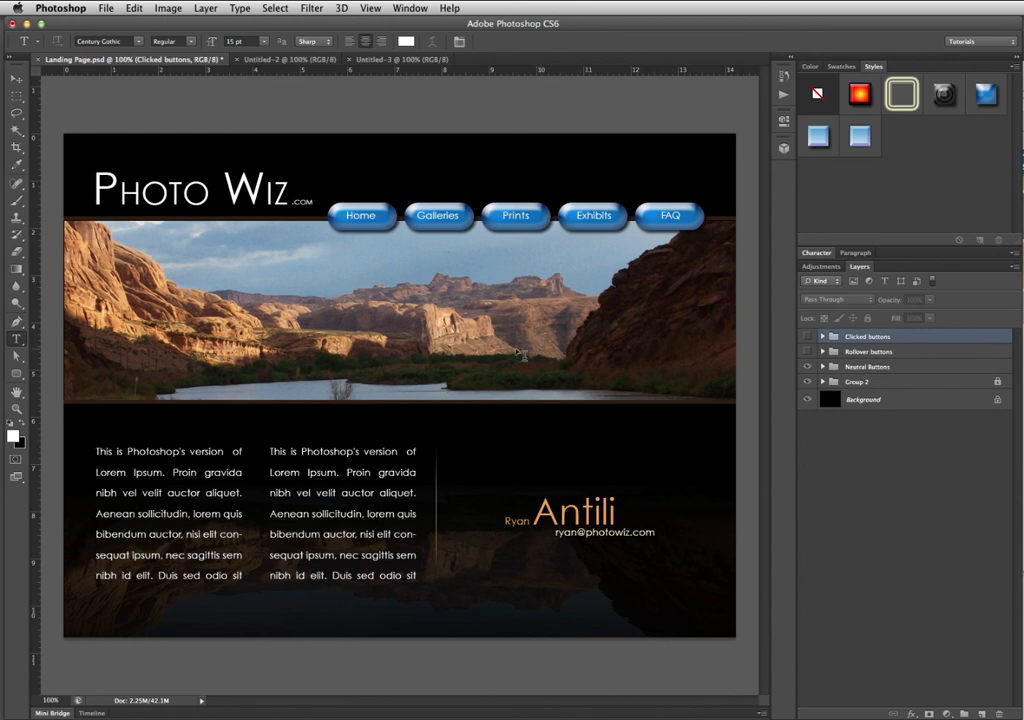
{"action": "left_click", "coordinate": [104, 8]}
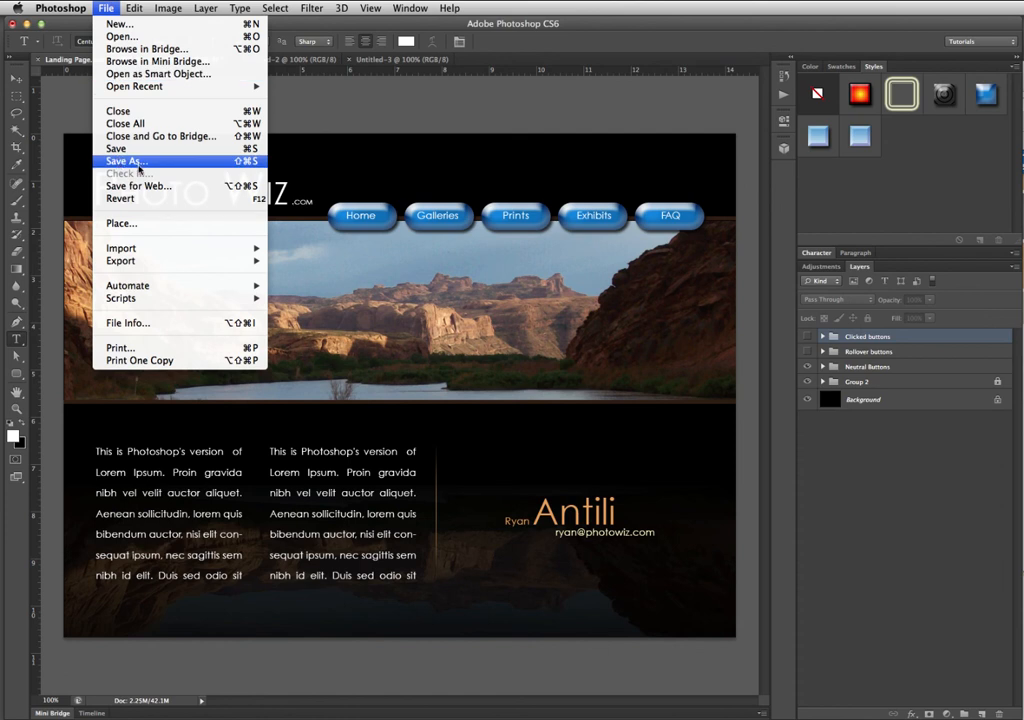
{"action": "left_click", "coordinate": [118, 161]}
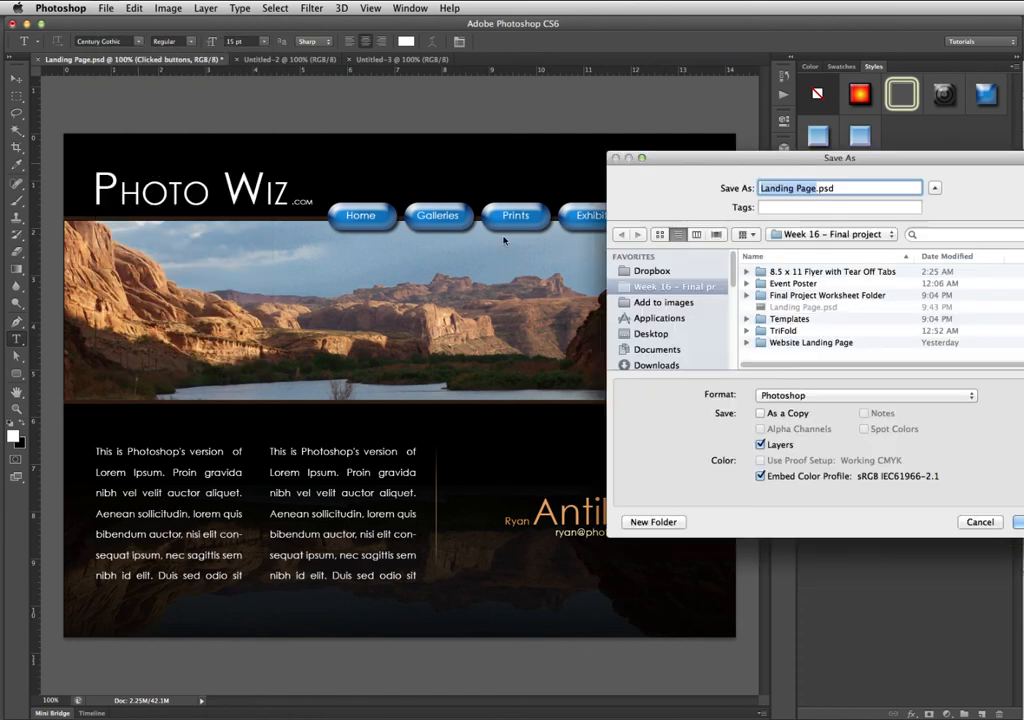
{"action": "left_click", "coordinate": [820, 395]}
{"action": "left_click", "coordinate": [820, 480]}
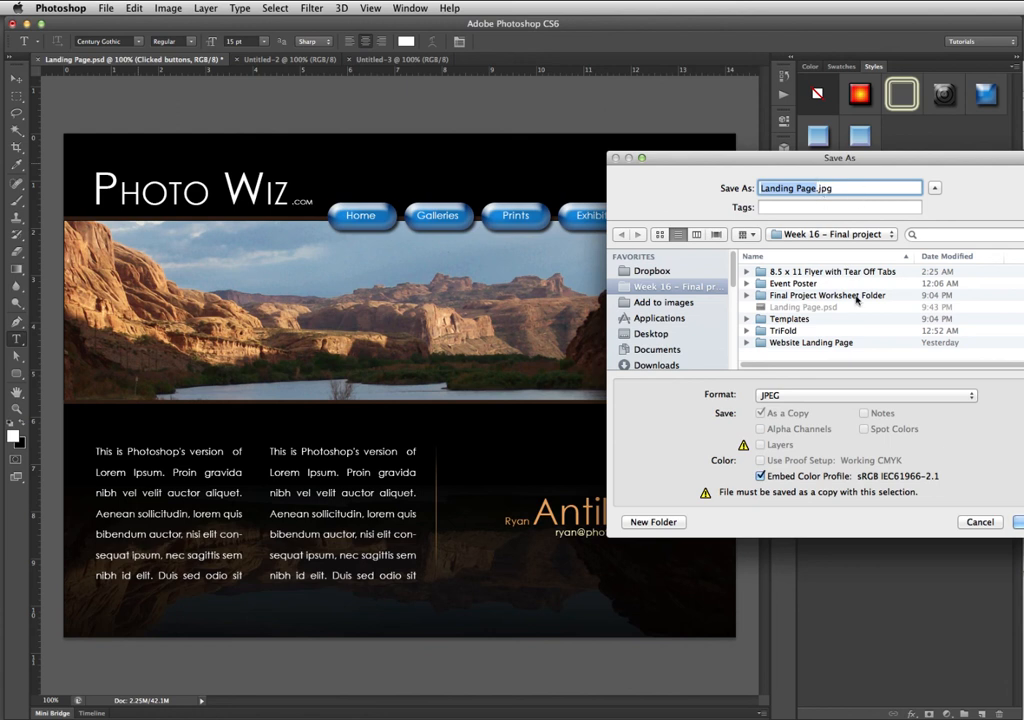
{"action": "left_click", "coordinate": [976, 521]}
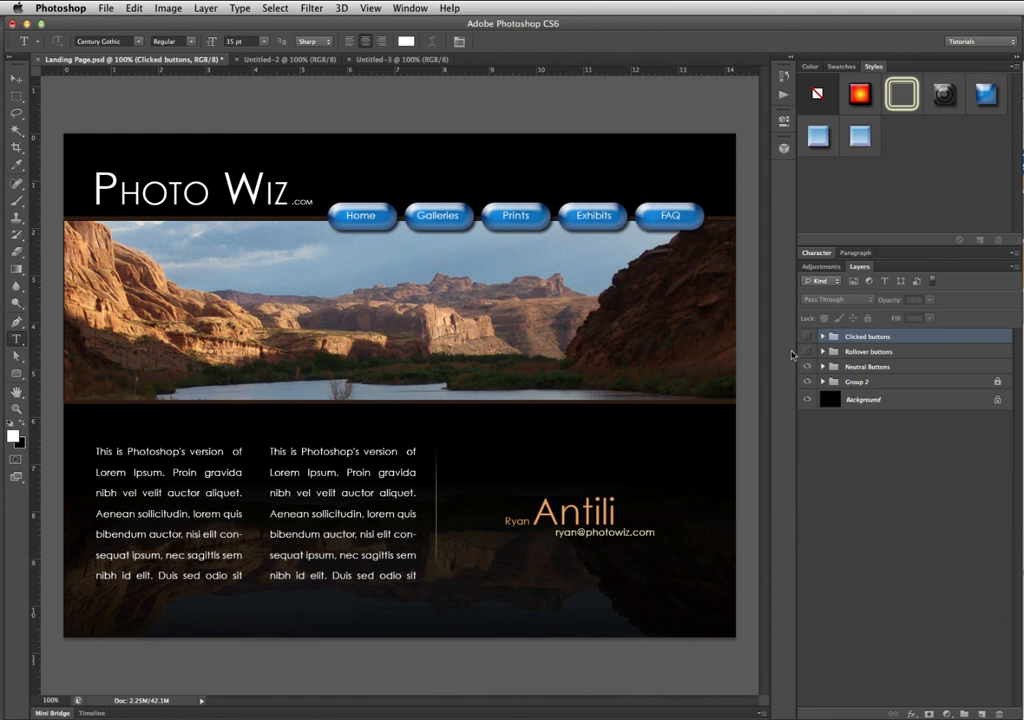
Hide the Neutral Buttons group and show the Rollover buttons group
{"action": "left_click", "coordinate": [808, 366]}
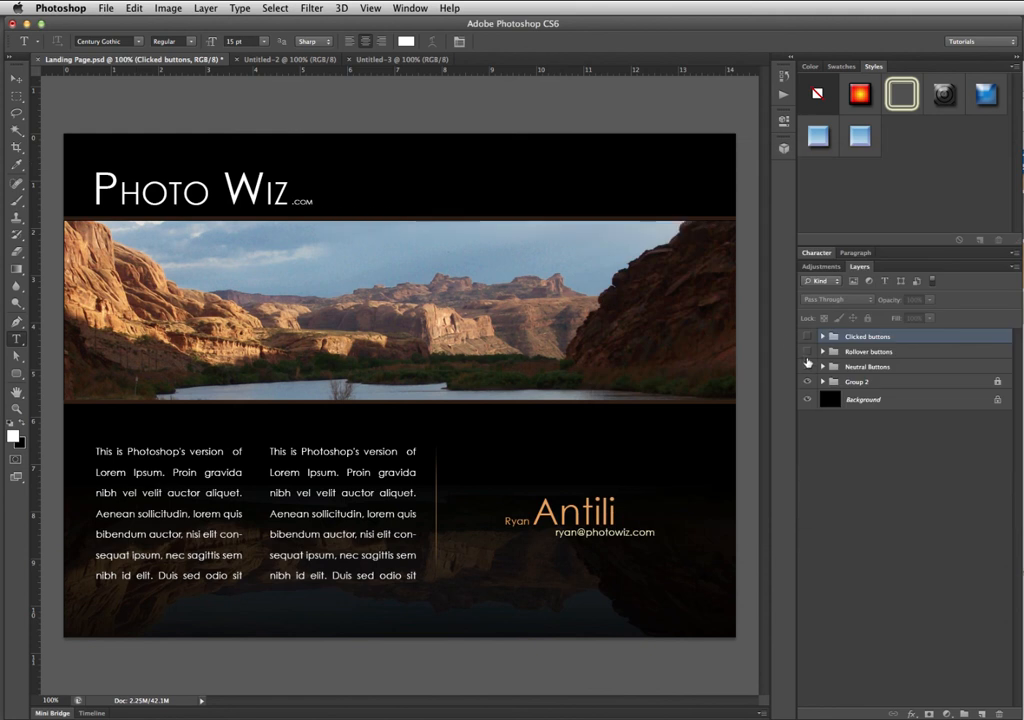
{"action": "left_click", "coordinate": [807, 352]}
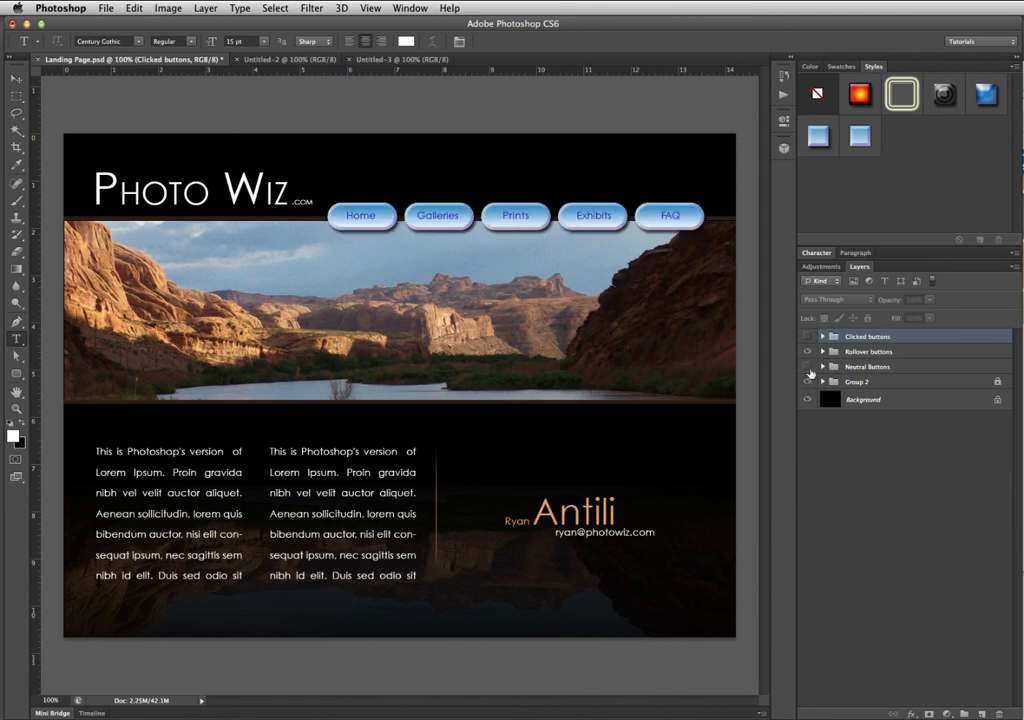